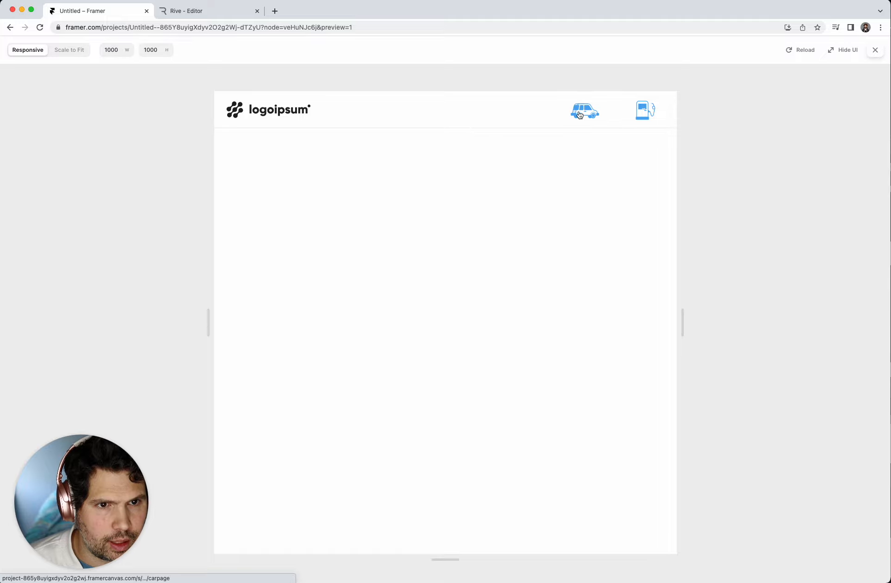
- Preview the site navigation by opening the car page, gas page and car page again, and close the preview
left_click(581, 114)
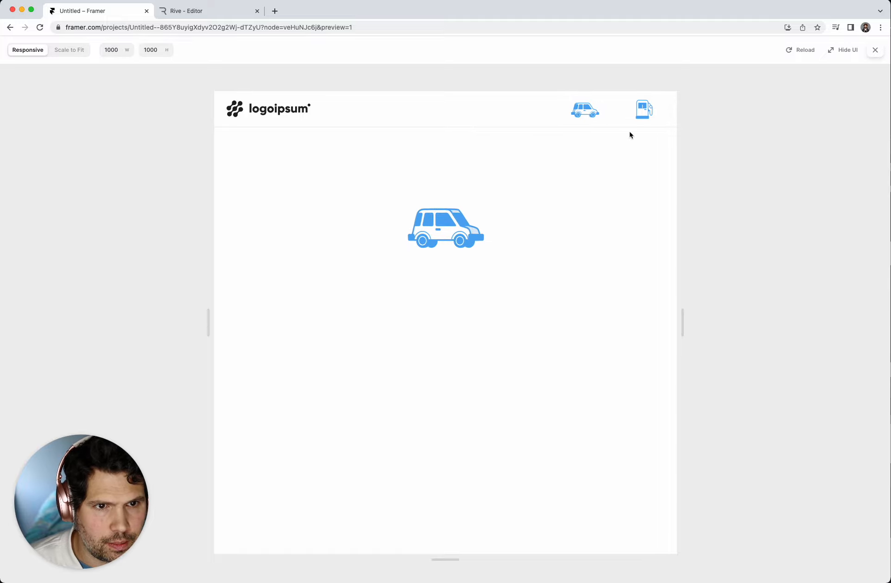
left_click(647, 112)
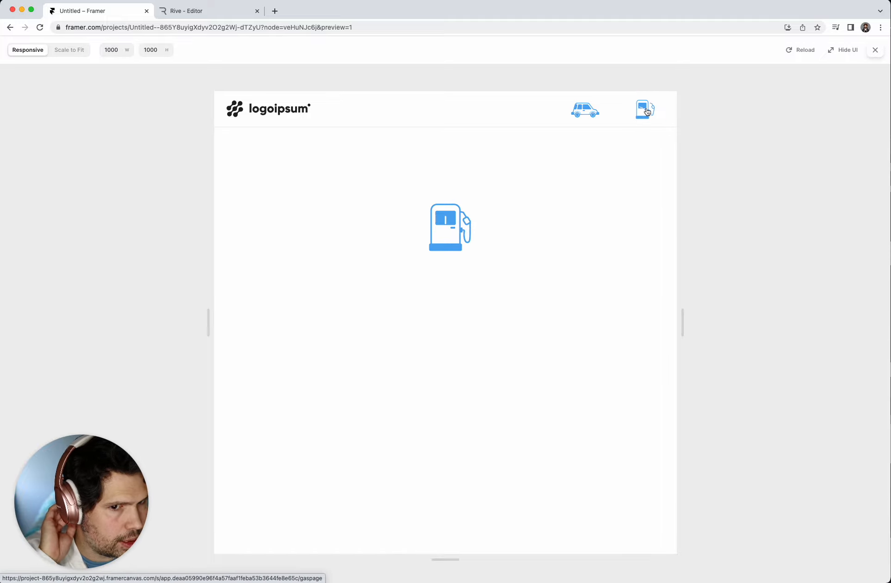
left_click(586, 115)
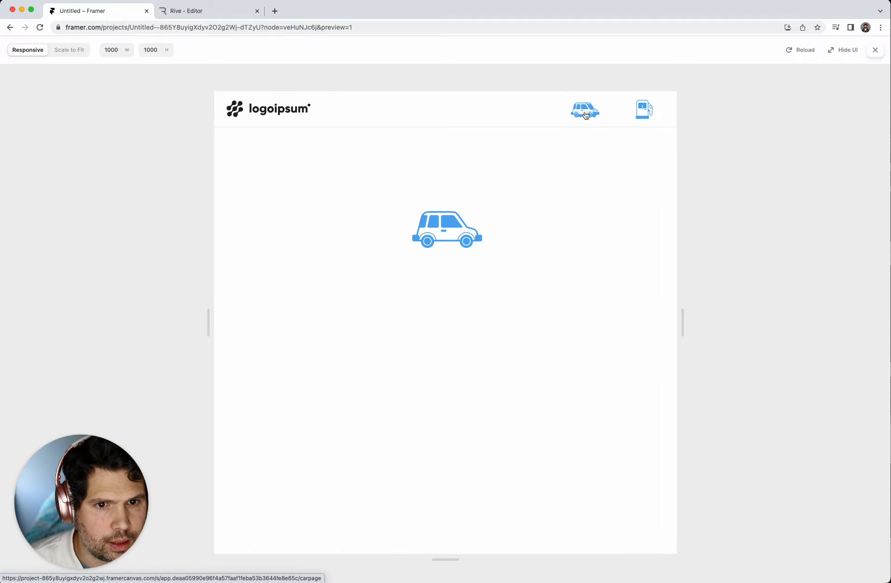
left_click(875, 50)
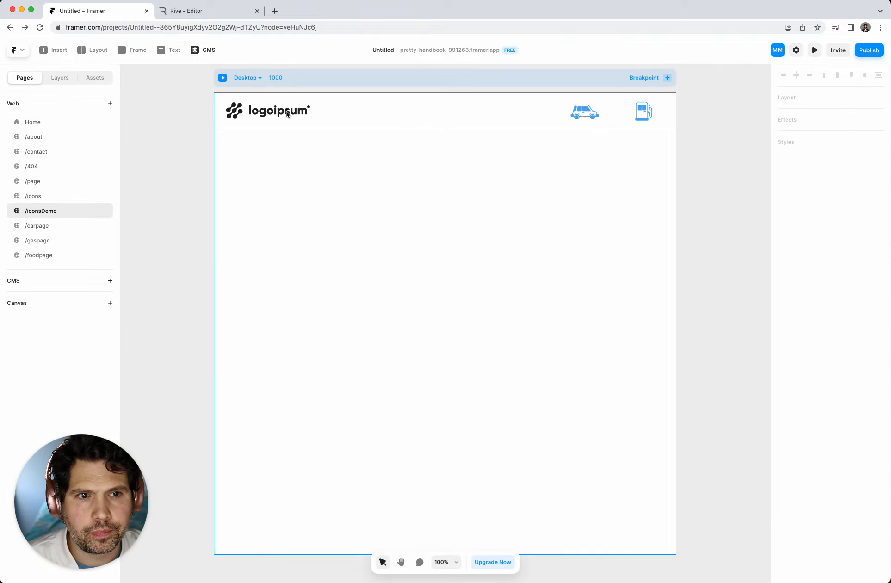
- Switch to the Rive editor, close the share dialog, and select the food artboard
left_click(208, 16)
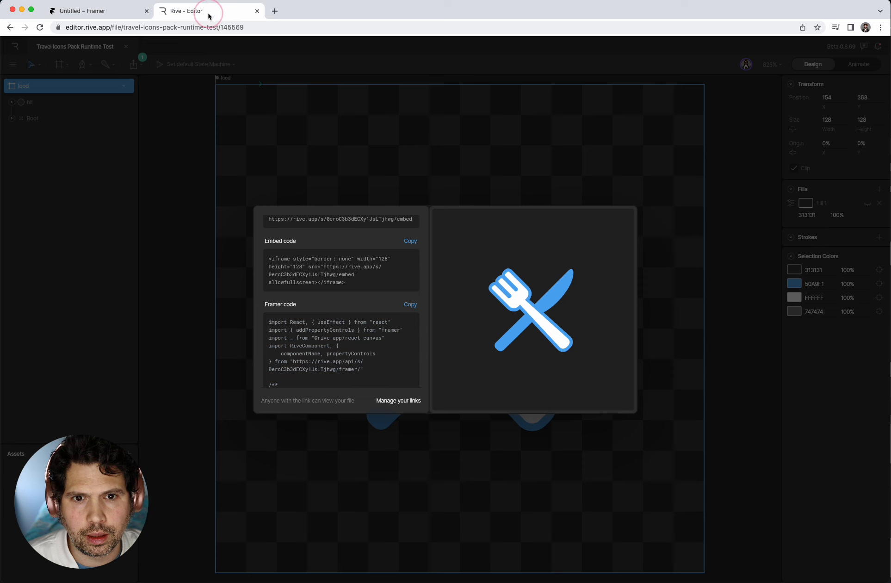
left_click(175, 131)
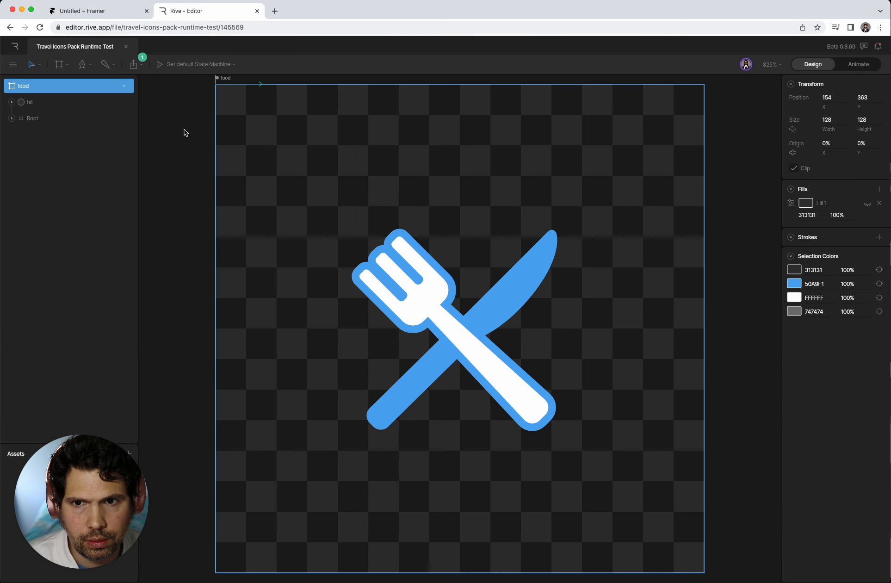
key("super+minus")
key("super+minus")
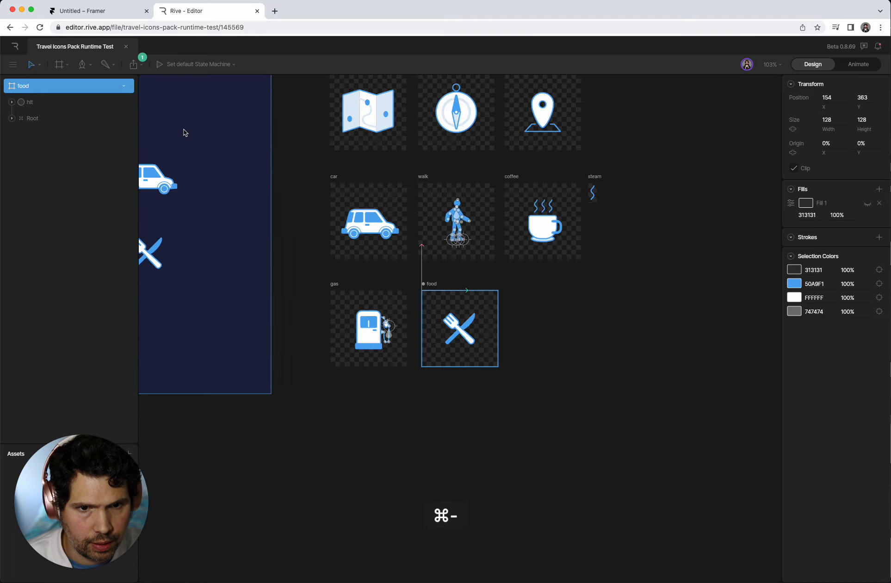
key("super+equal")
left_click(418, 253)
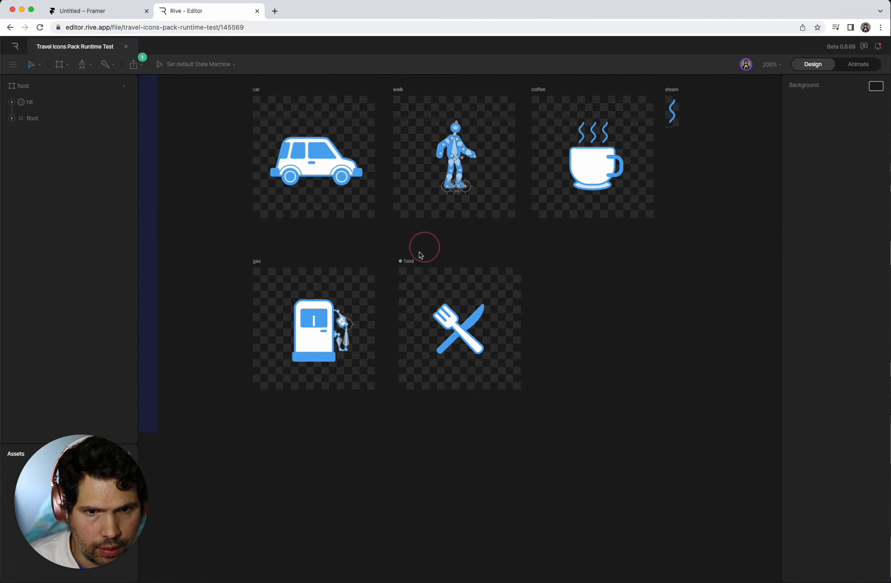
left_click(411, 262)
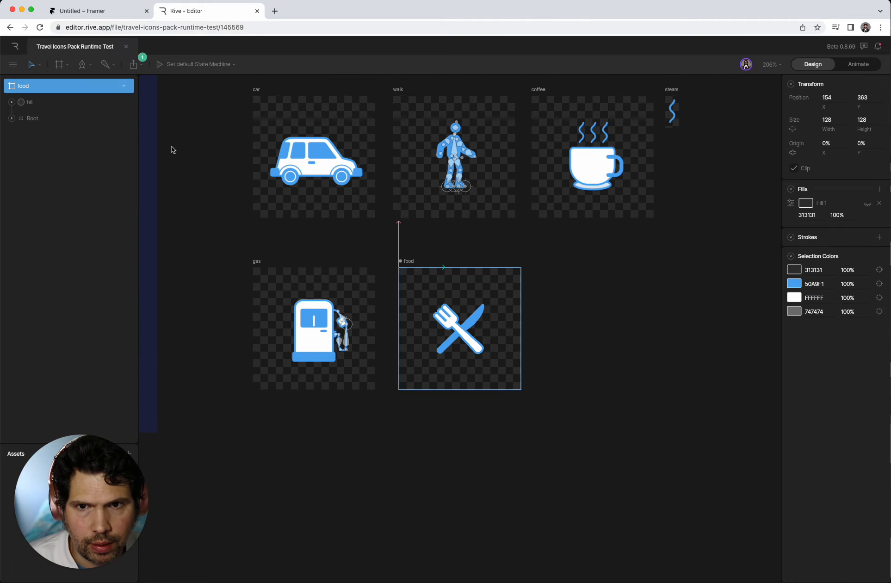
- Play the food_interactivity state machine in Animate mode and test its active input, then stop playback
left_click(859, 65)
left_click_drag(90, 455, 90, 245)
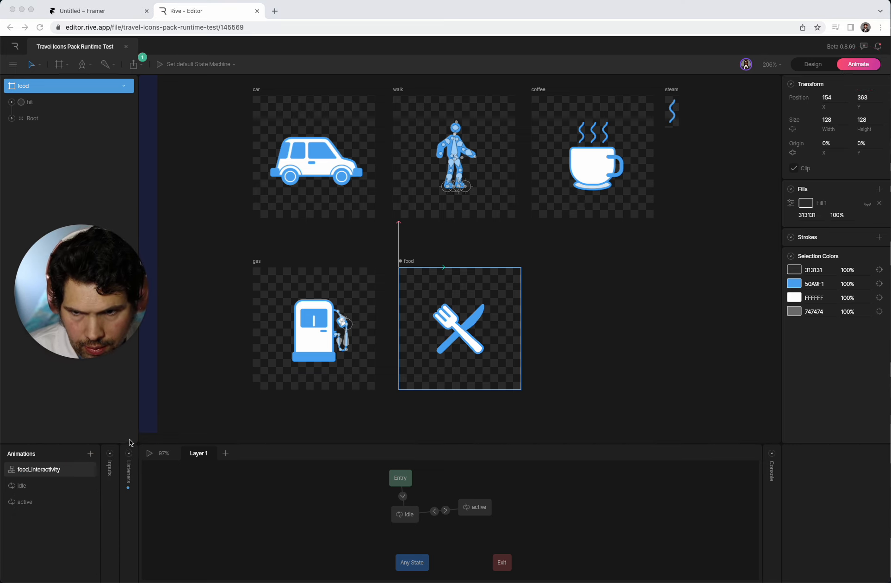
left_click(113, 456)
left_click(109, 468)
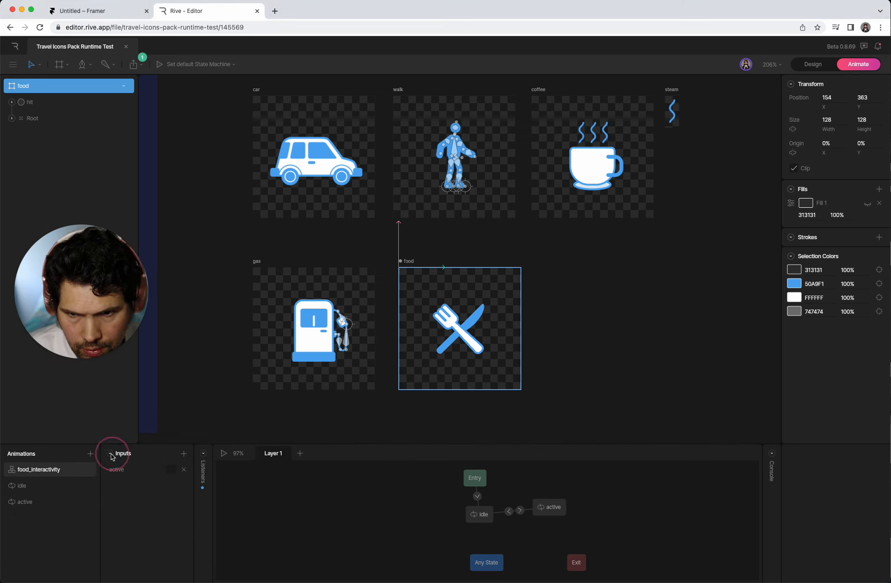
left_click(224, 454)
left_click(171, 470)
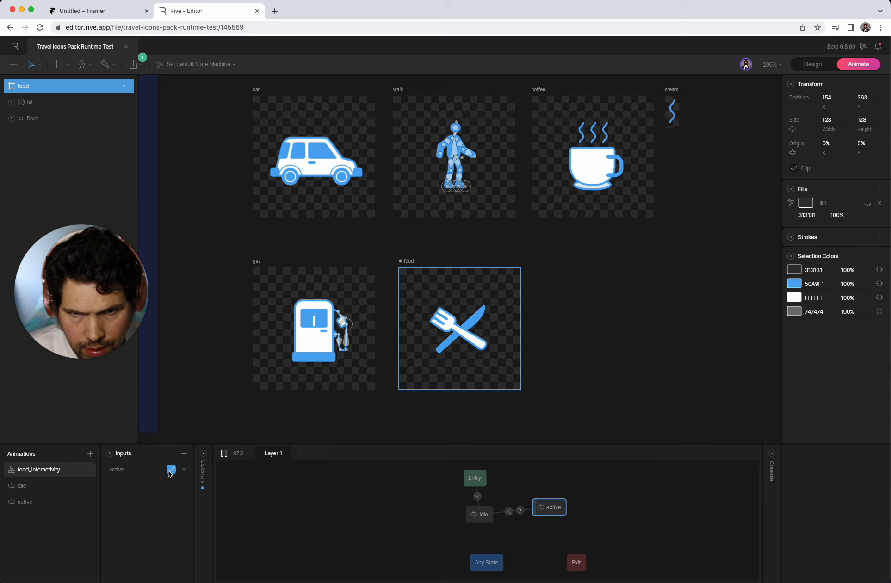
left_click(224, 453)
left_click_drag(94, 299, 102, 491)
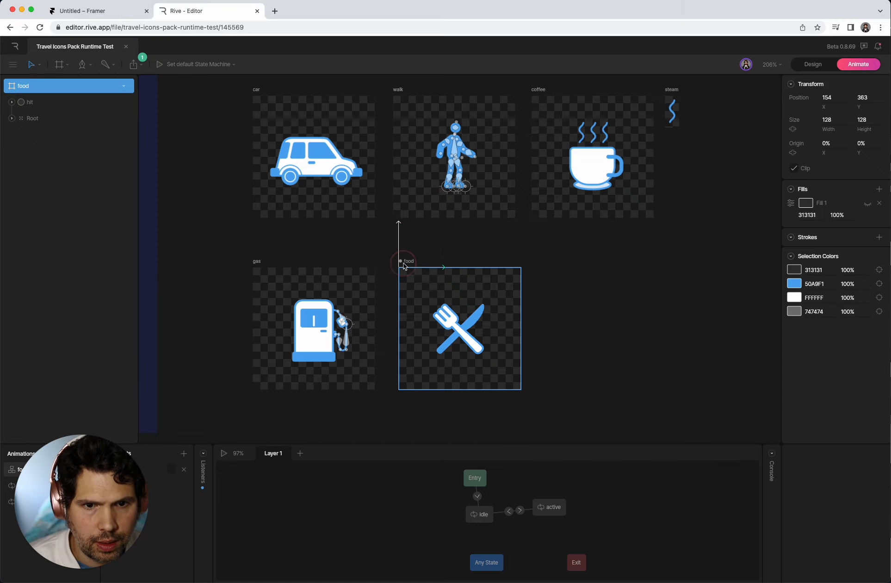
- Generate a share link for the food artboard and copy its Framer code
left_click(136, 65)
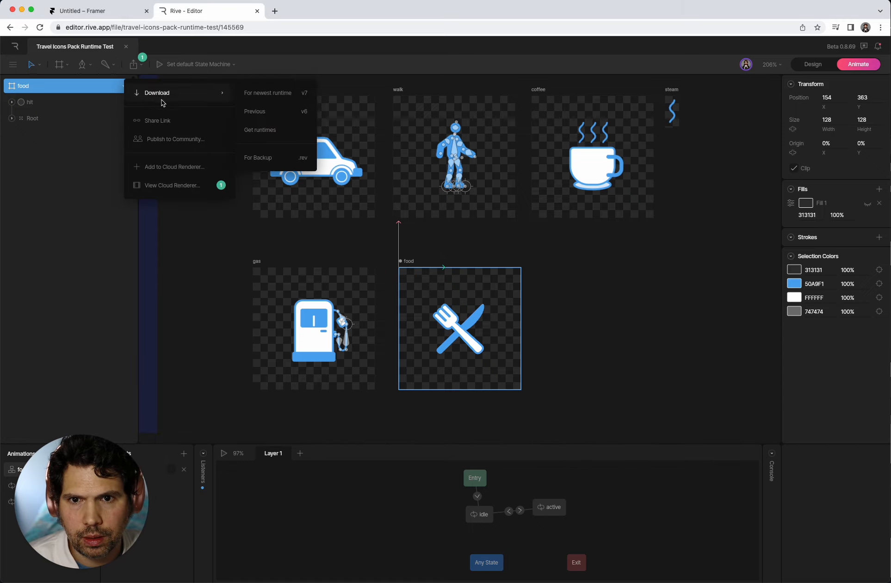
left_click(160, 120)
left_click(345, 403)
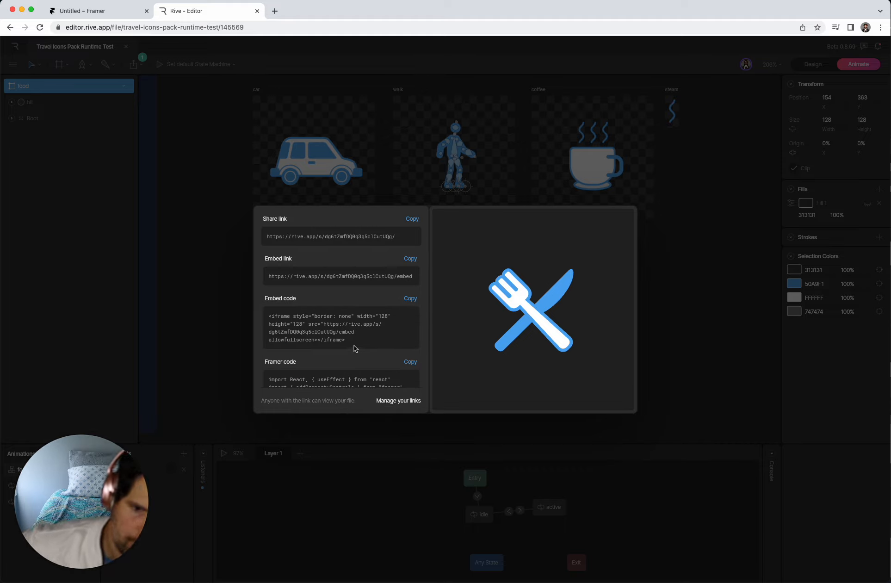
scroll(351, 346, "down", 10)
scroll(352, 346, "up", 2)
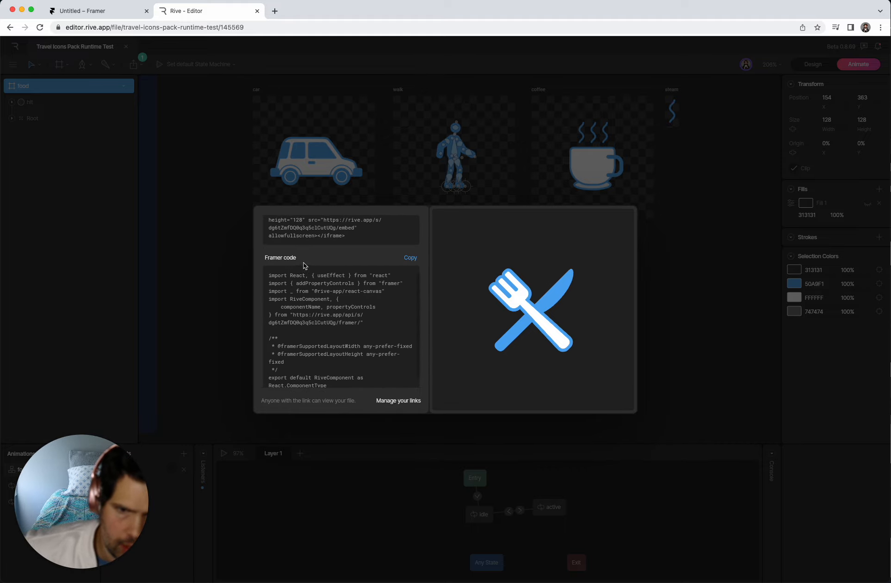
left_click(409, 259)
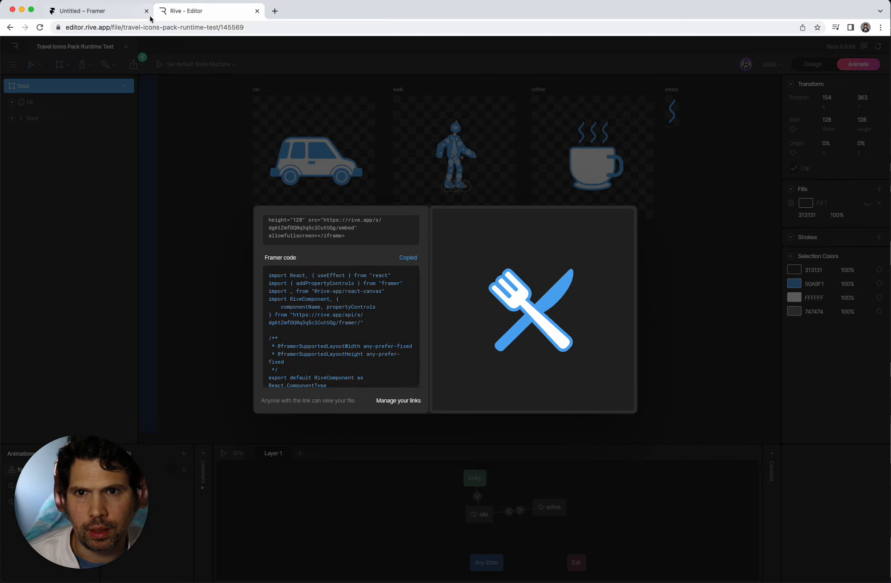
- Switch to Framer and create a new component code file titled food in the project assets
left_click(107, 12)
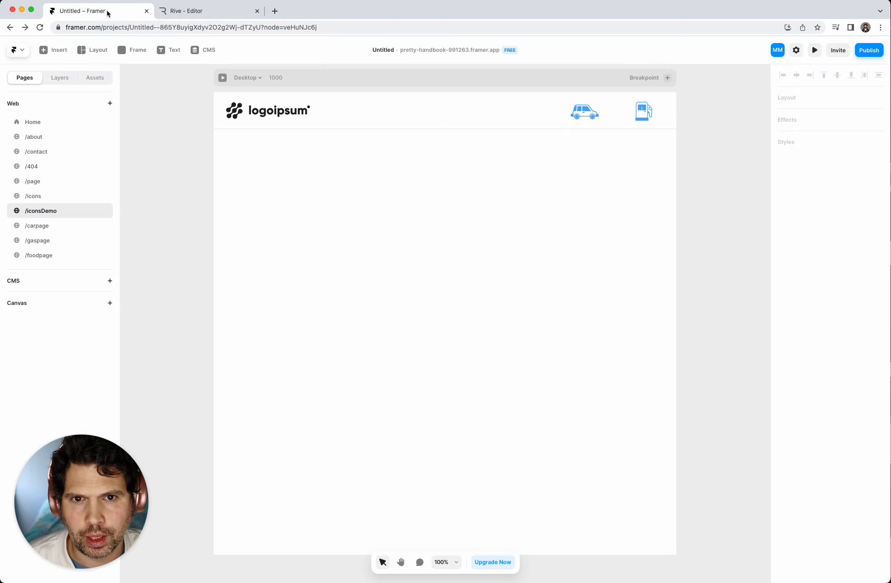
left_click(95, 78)
left_click_drag(91, 495, 825, 486)
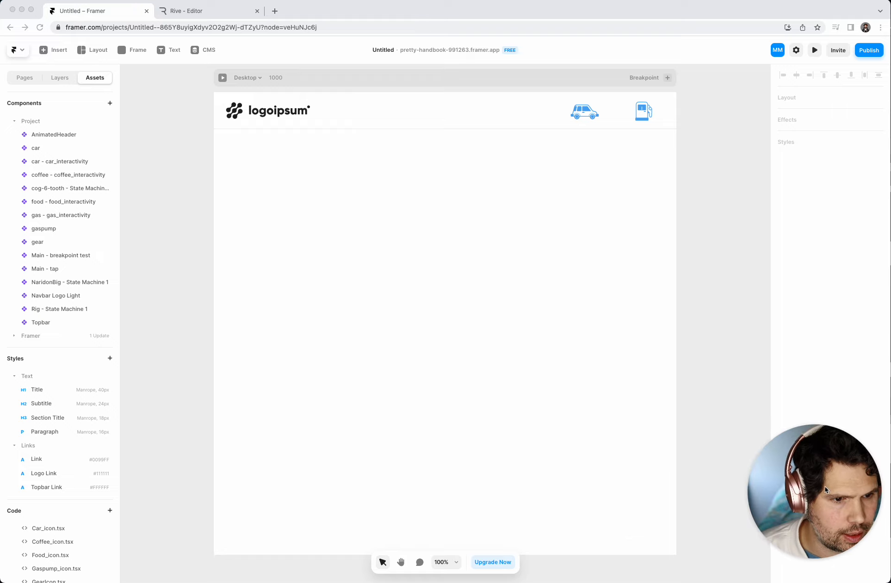
left_click(110, 511)
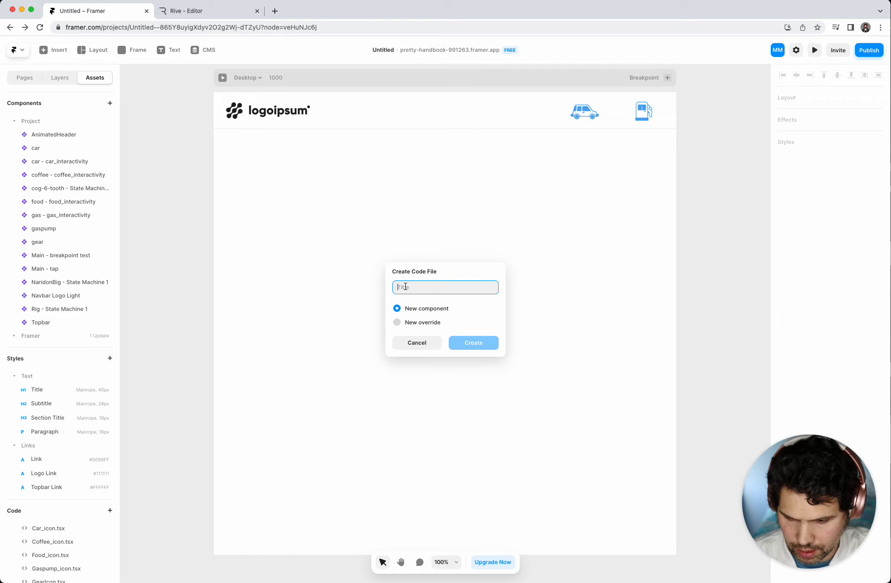
type("food")
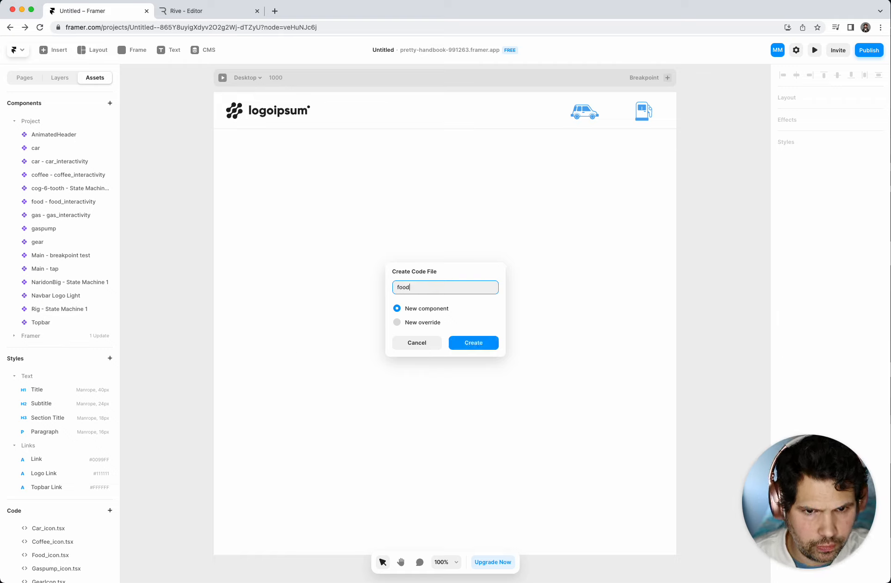
key("Return")
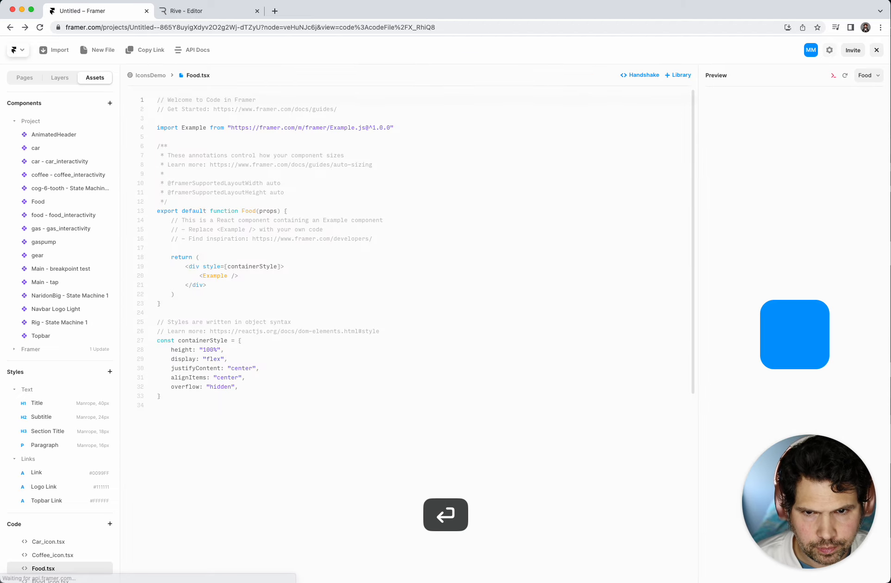
- Replace all default code in Food.tsx with the copied Rive Framer code and return to the IconsDemo page
left_click(300, 368)
key("super+a")
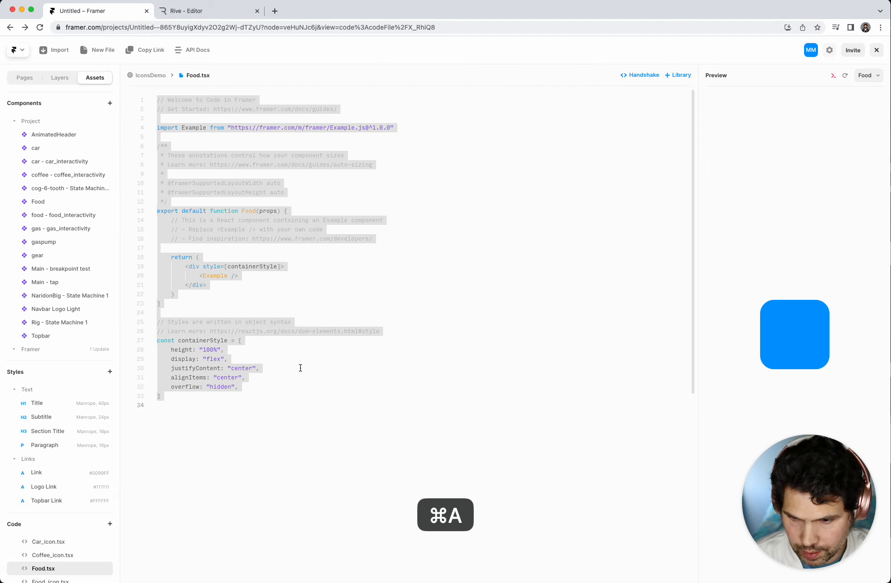
key("super+v")
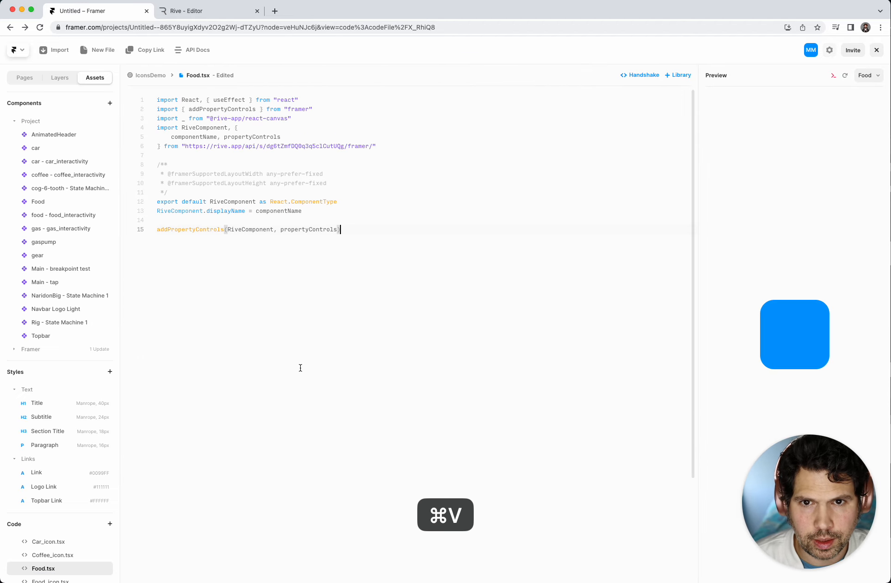
left_click(300, 368)
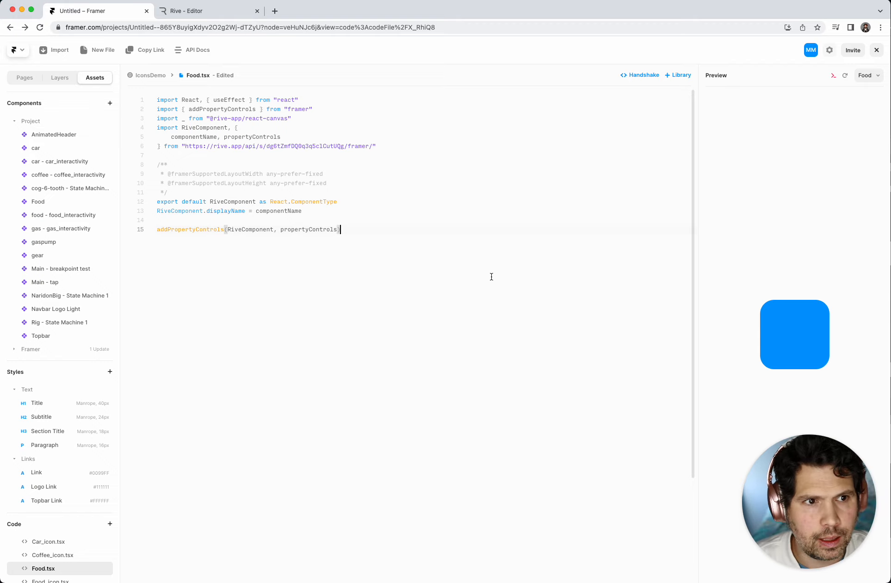
left_click(149, 77)
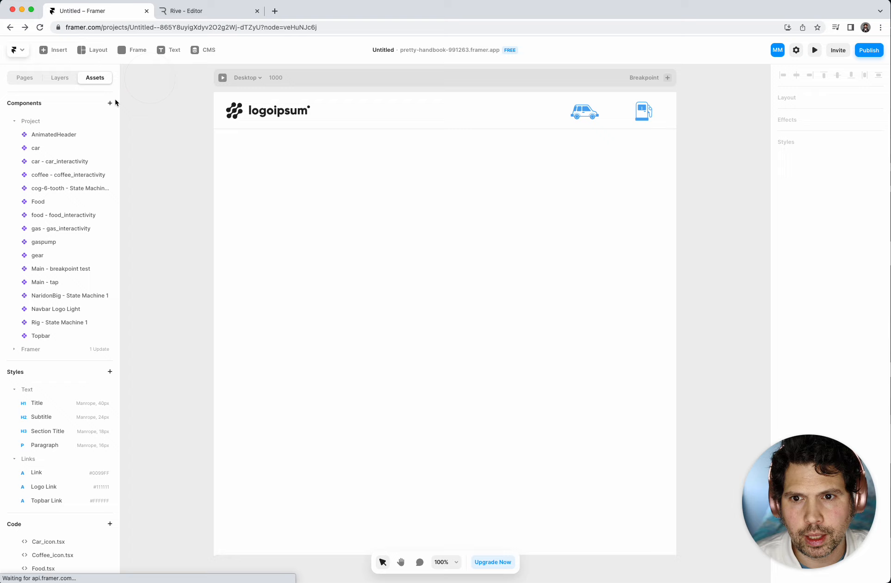
- Check the code and preview of Food_icon.tsx, and return to the IconsDemo page
double_click(48, 205)
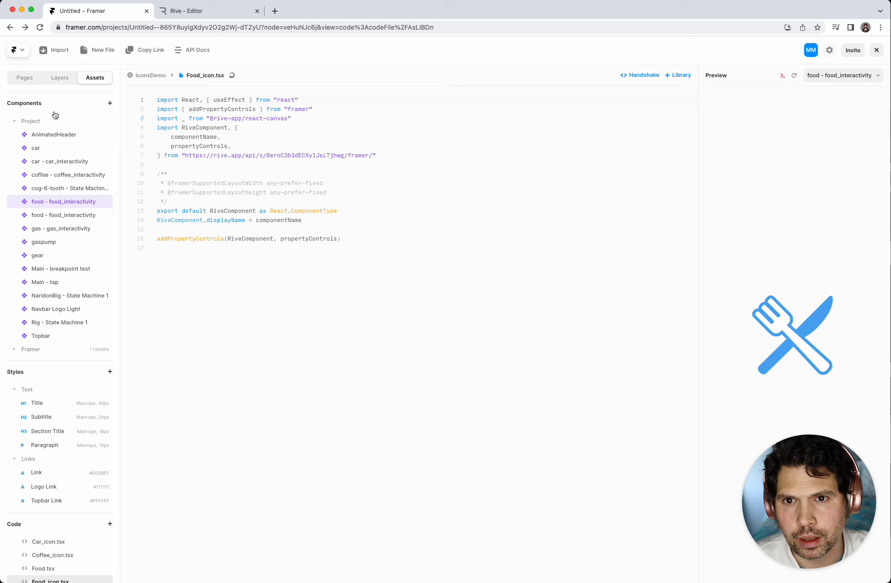
left_click(59, 79)
left_click(86, 81)
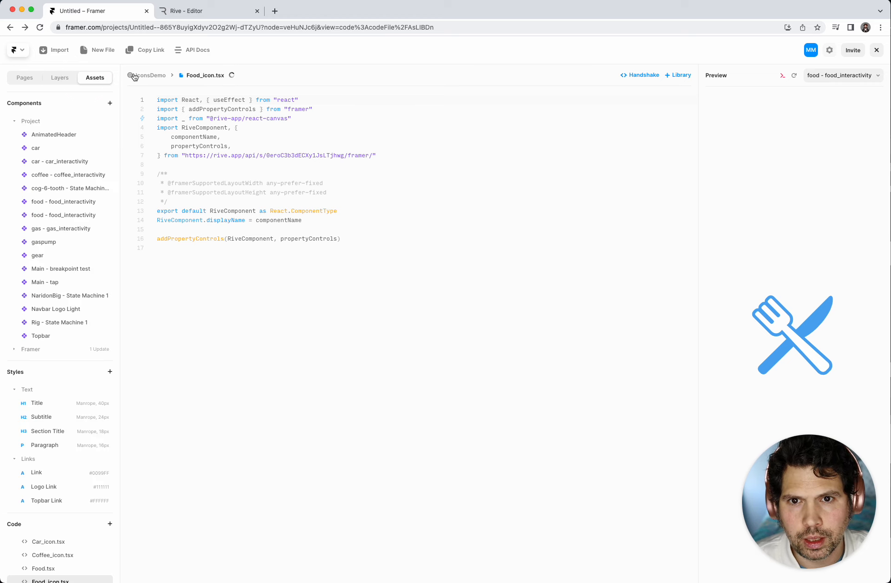
left_click(135, 76)
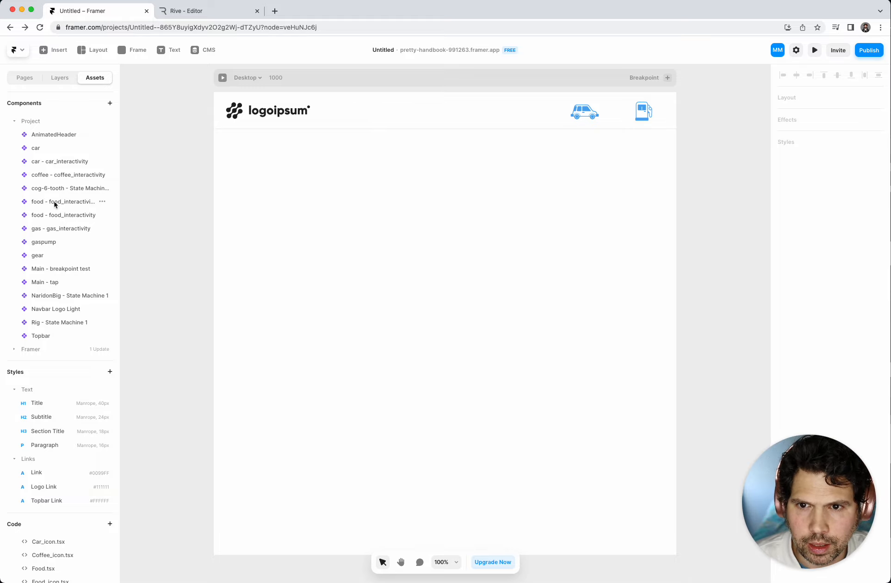
- Place the food - food_interactivity component below the IconsDemo header and delete the extra element above it
left_click_drag(54, 204, 443, 221)
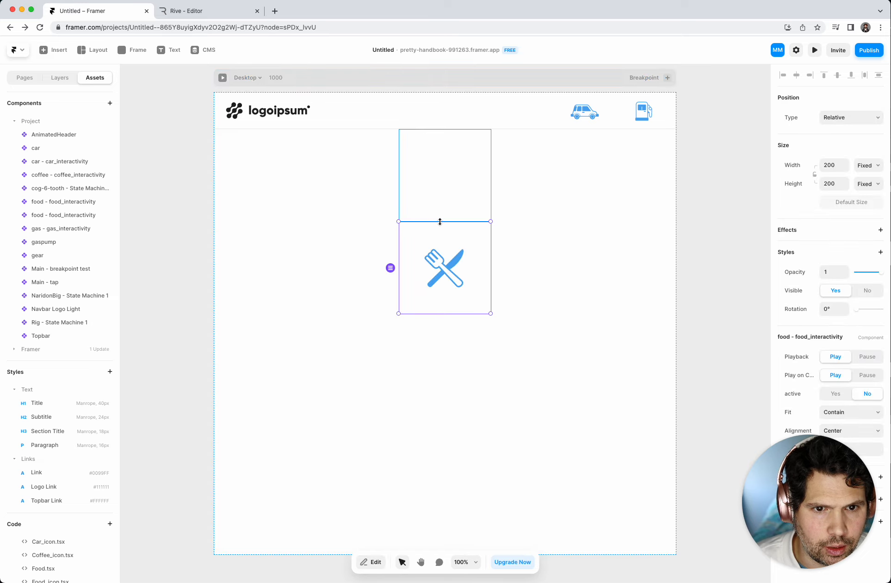
left_click(456, 184)
key("BackSpace")
- Create a new component named foodIcon from the placed fork-and-knife animation
left_click(450, 190)
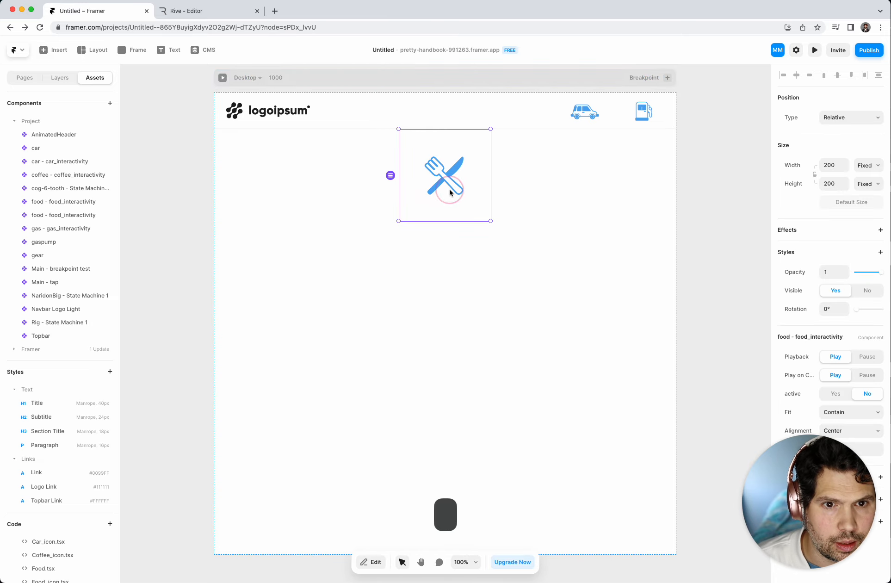
left_click(111, 105)
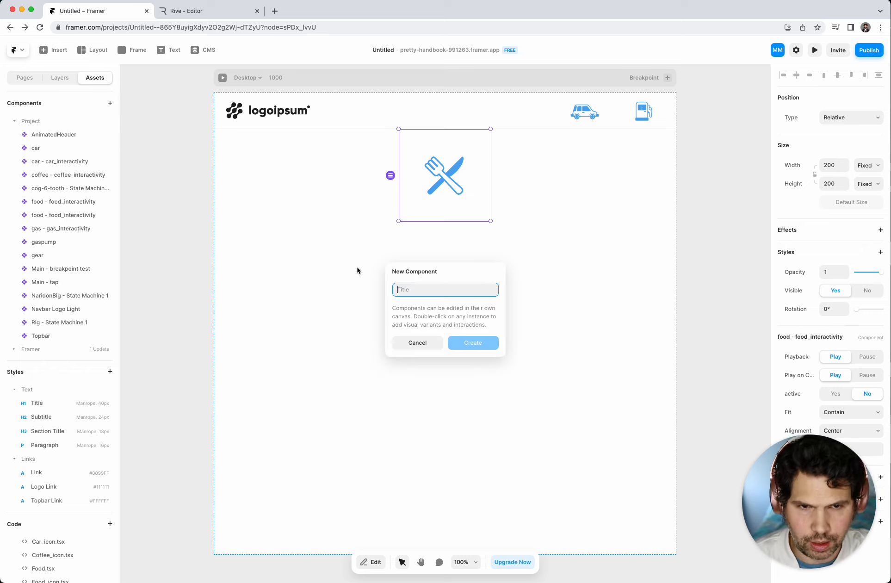
type("foodIcon")
key("Return")
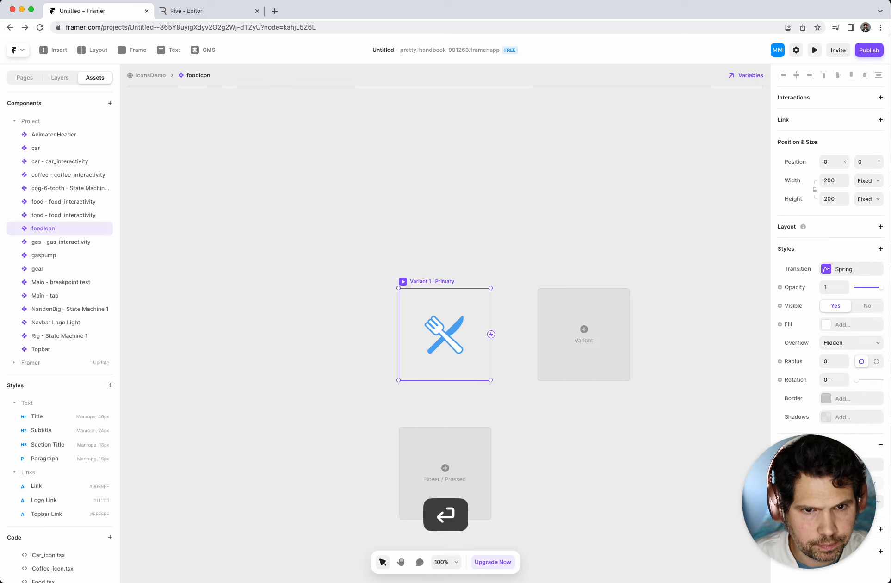
- Test the active option of the food animation in the primary variant by switching it to Yes and back to No
left_click(521, 364)
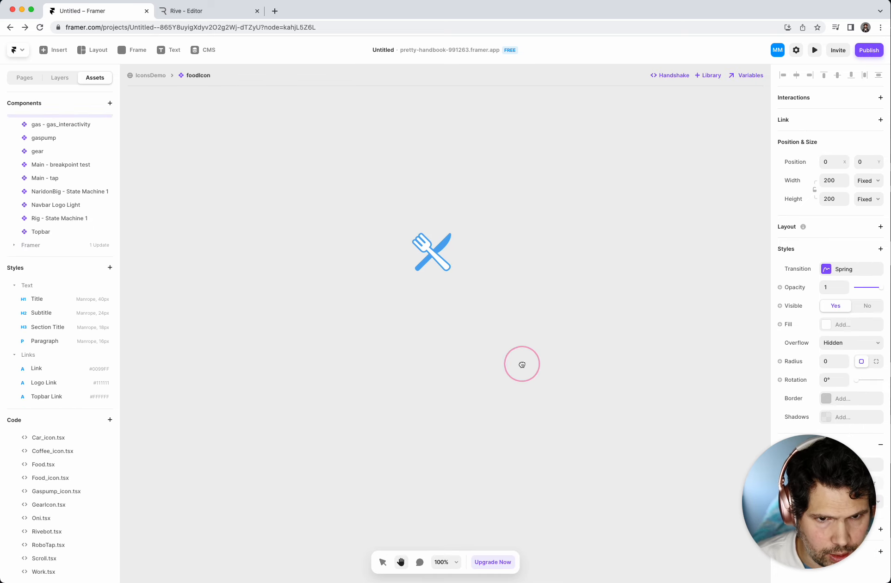
left_click(433, 260)
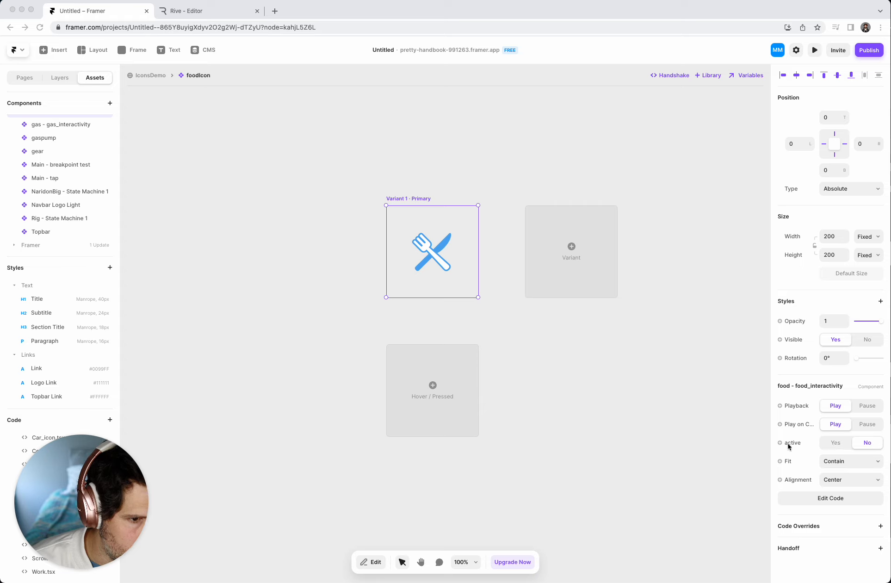
left_click(833, 447)
left_click(834, 445)
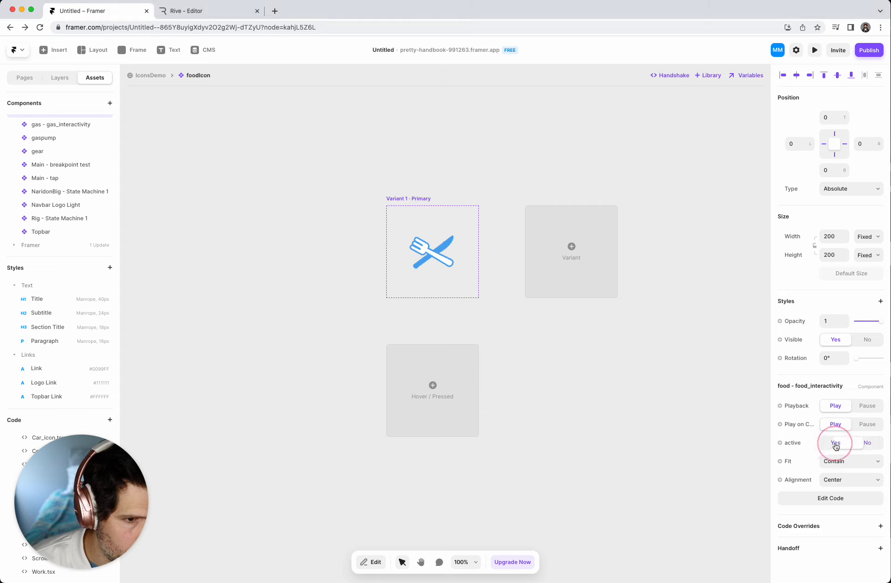
left_click(867, 443)
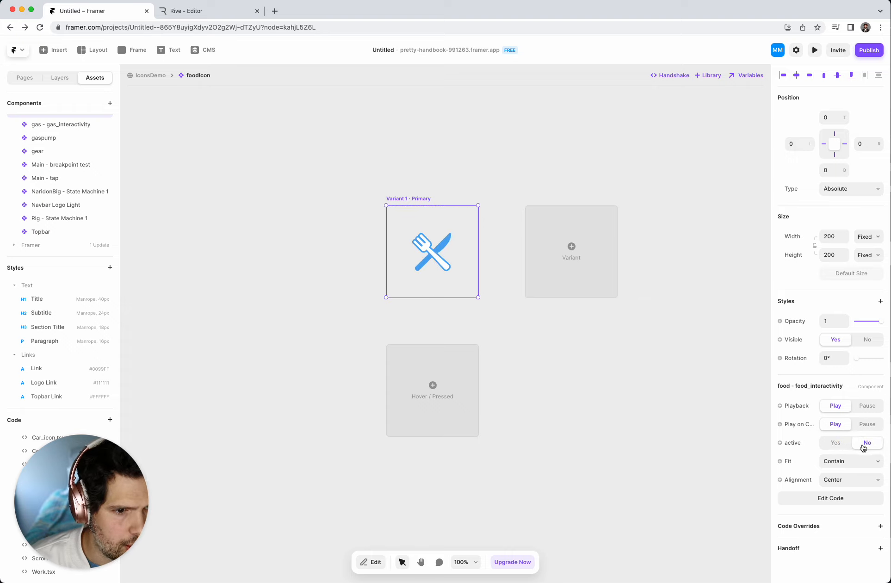
- Add a Hover variant to foodIcon with the animation's active option set to Yes, and preview the component
left_click(443, 379)
left_click(463, 383)
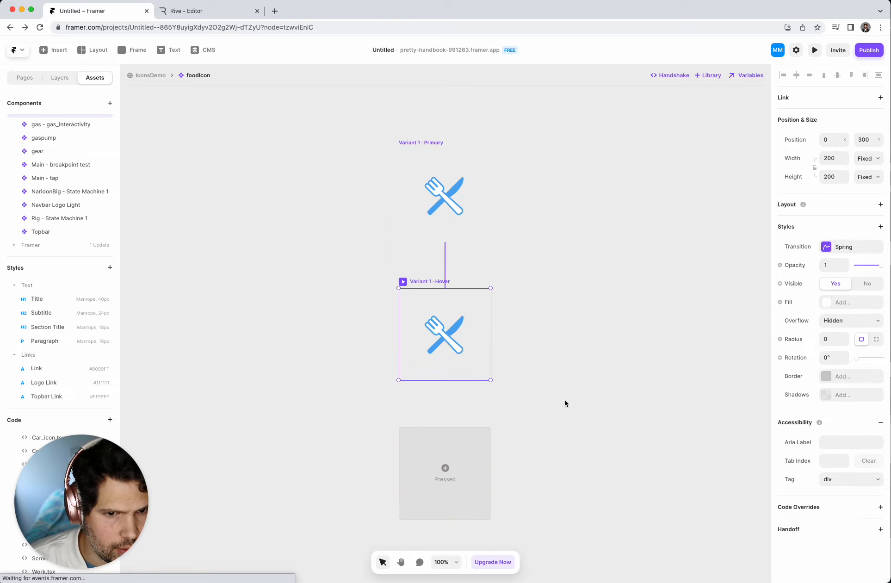
left_click(443, 337)
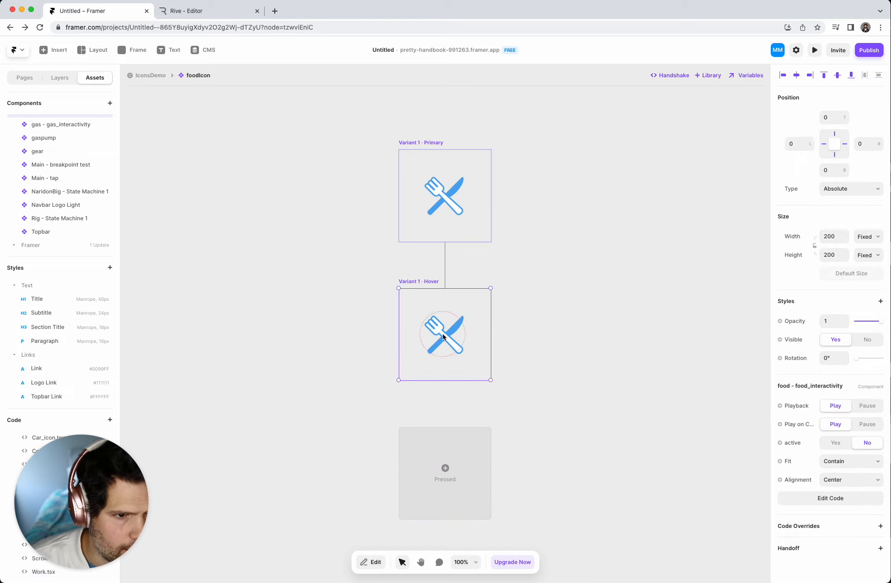
left_click(832, 445)
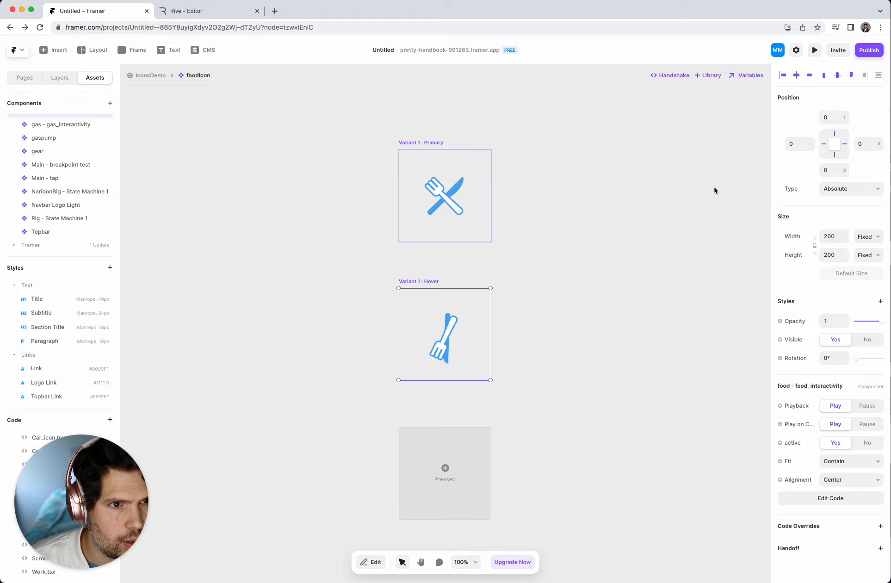
left_click(815, 51)
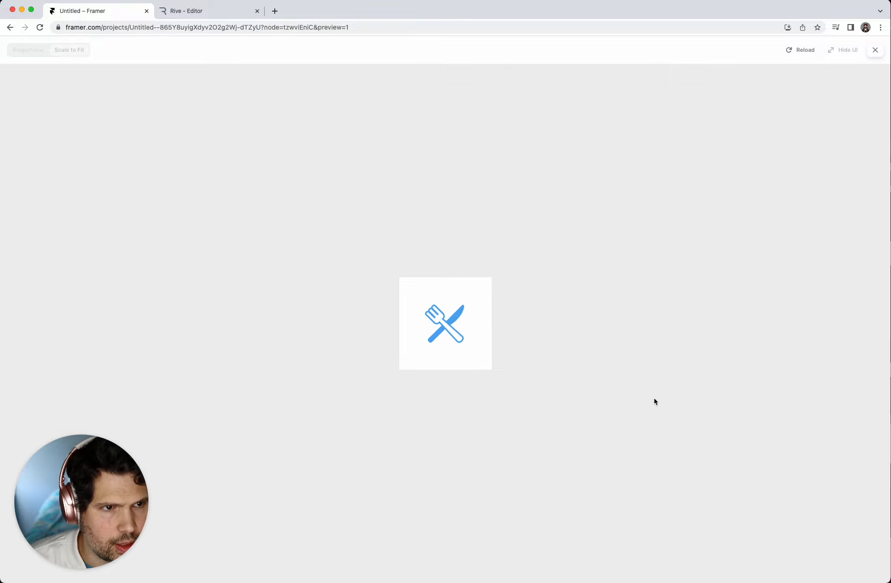
left_click(874, 51)
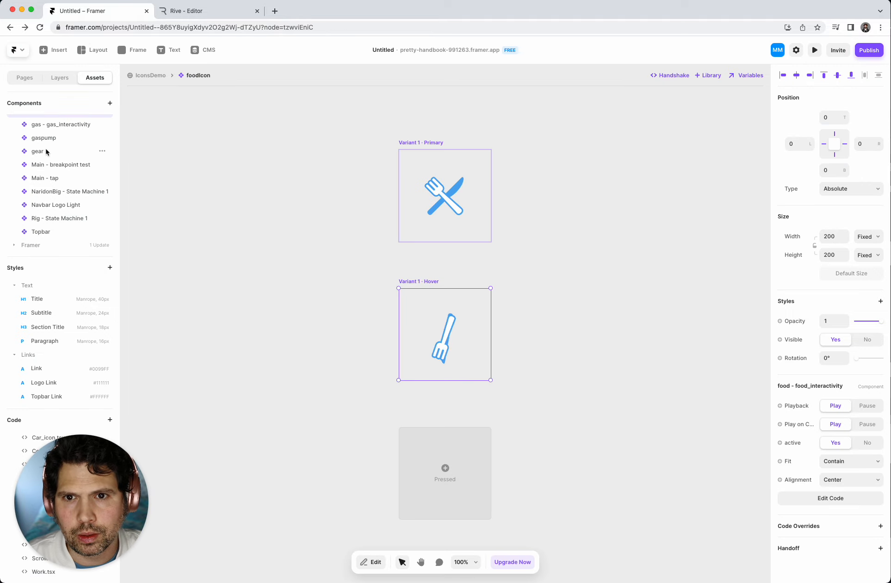
- Open the /iconsDemo page and delete the foodIcon instance placed below the header
scroll(58, 153, "up", 5)
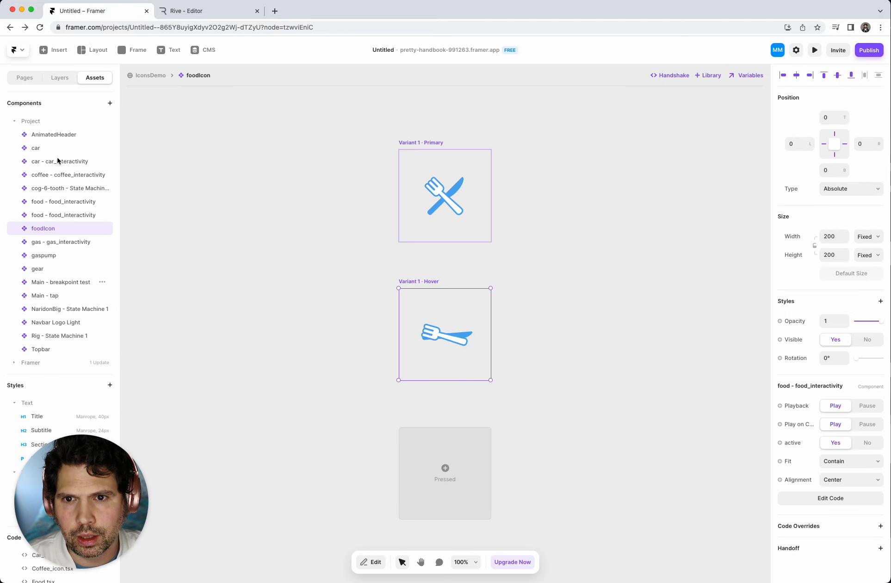
left_click(24, 79)
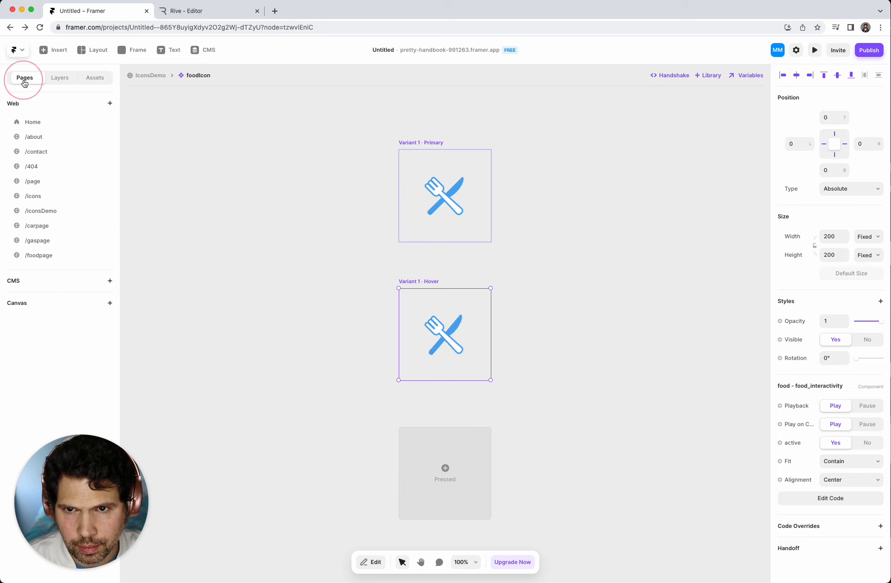
left_click(46, 211)
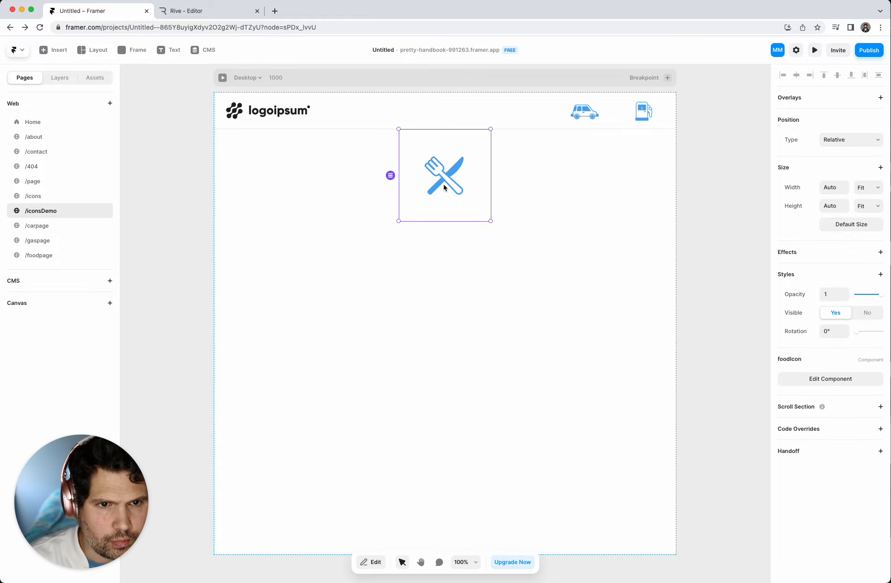
key("BackSpace")
- Open the Navbar Logo Light component and place foodIcon into the empty frame beside the car icon in the Desktop variant
left_click(437, 118)
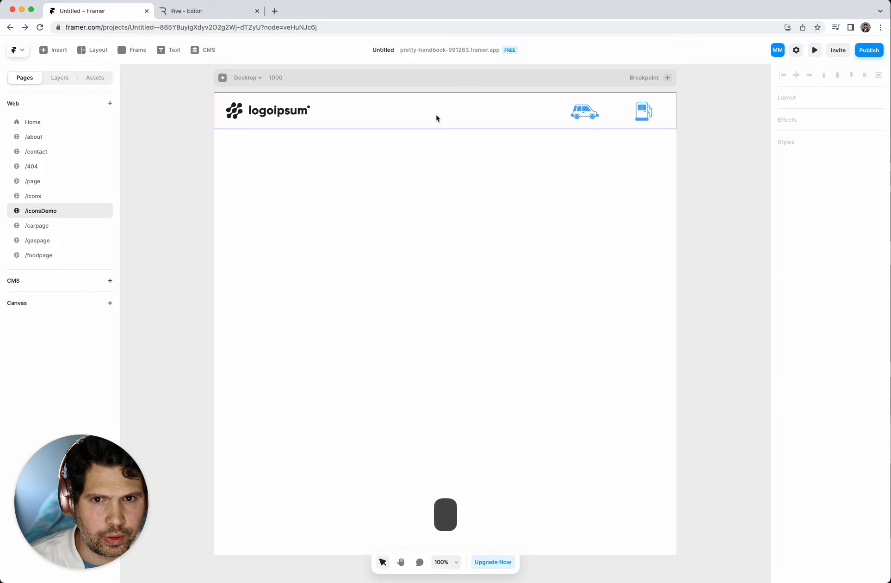
double_click(487, 114)
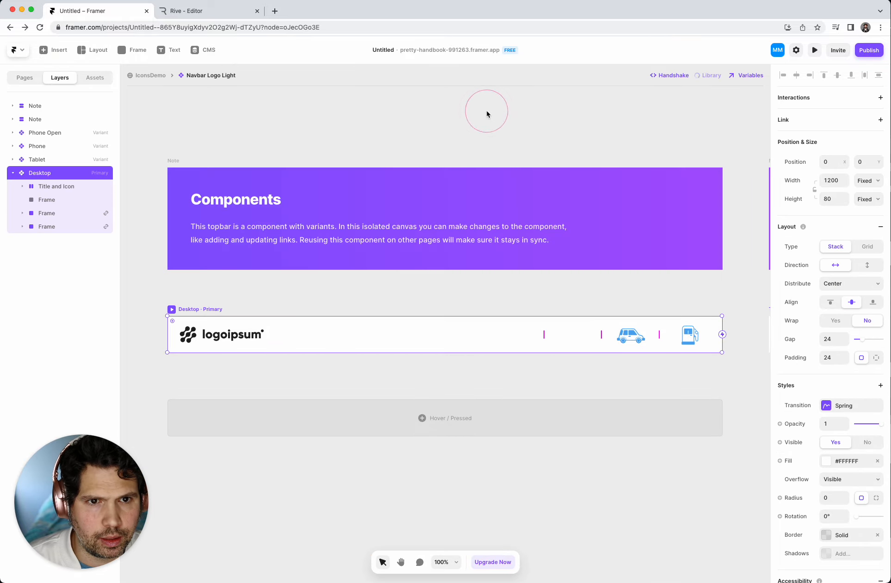
left_click(573, 343)
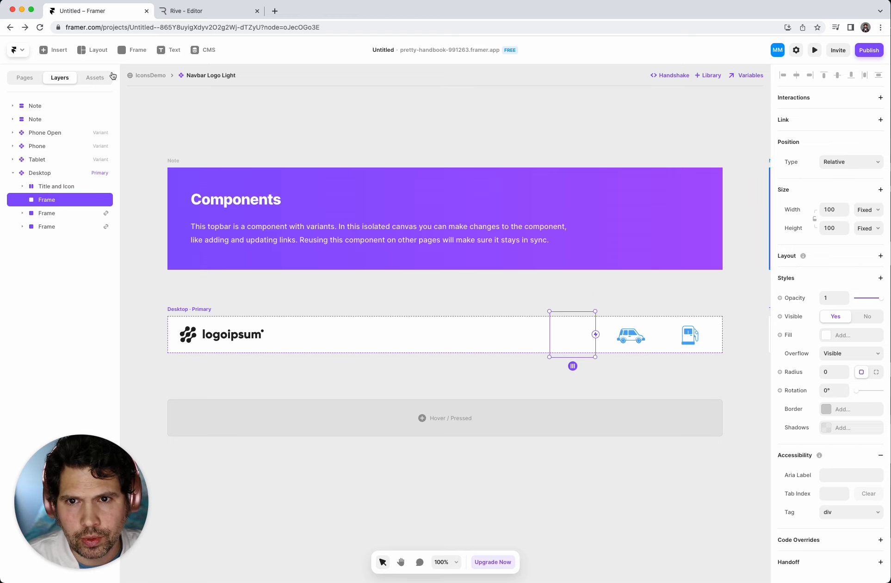
left_click(95, 78)
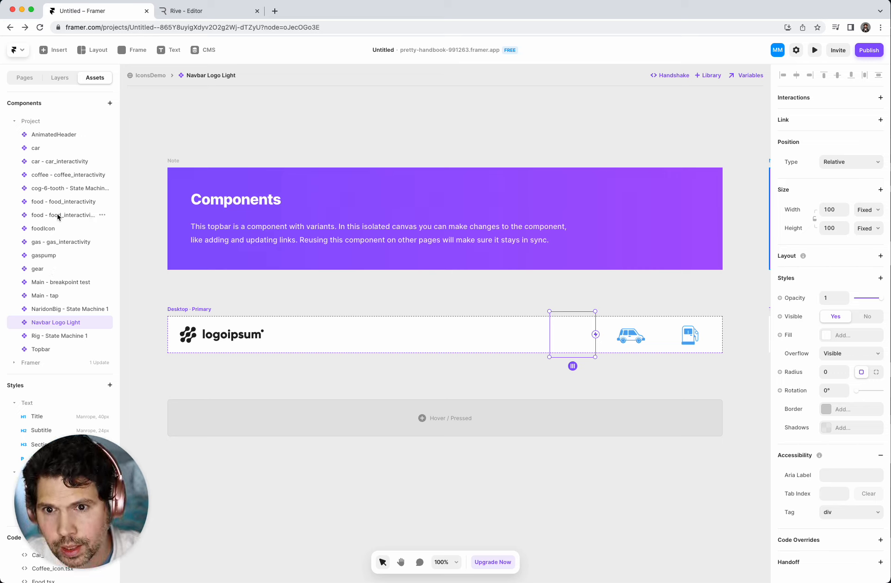
left_click_drag(42, 232, 574, 336)
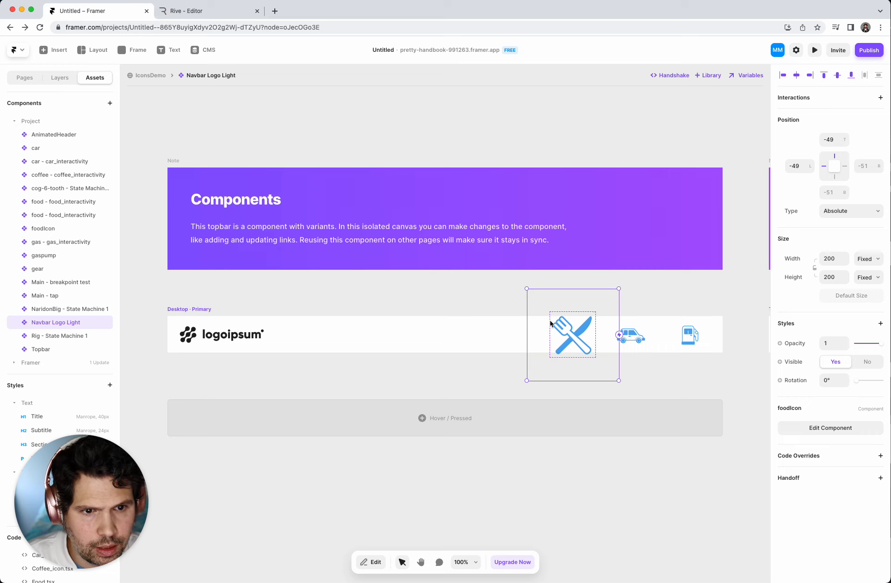
- Lock the foodIcon's proportions and set its size to 100 by 100
left_click(58, 79)
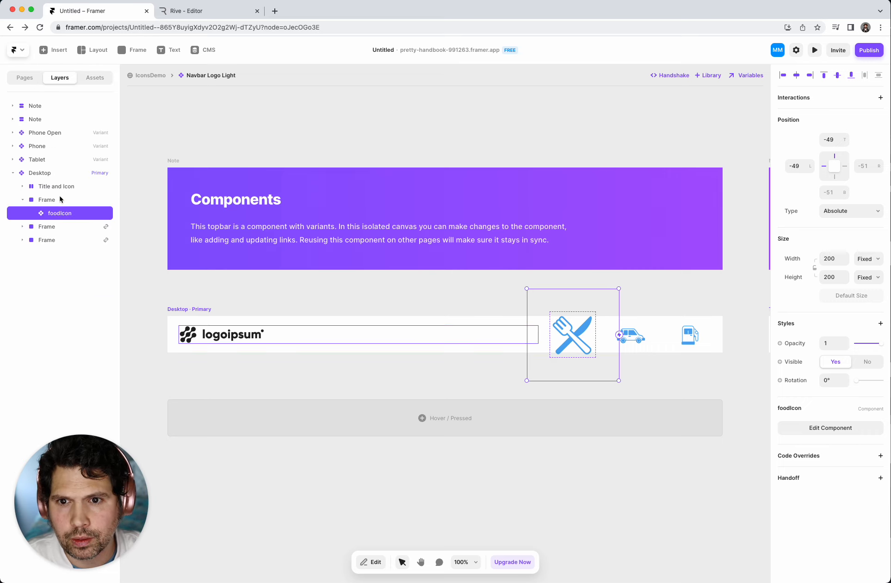
left_click(814, 268)
left_click(831, 257)
type("1")
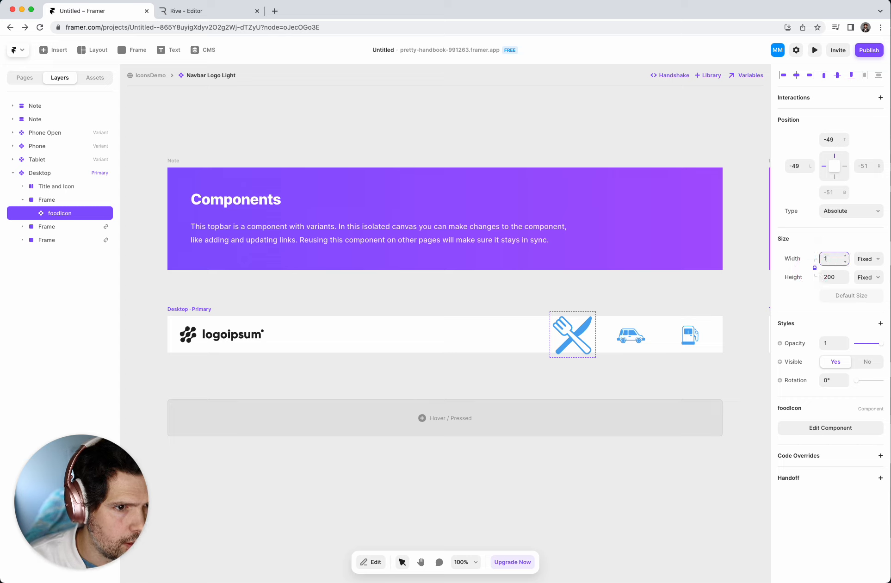
type("00")
key("Return")
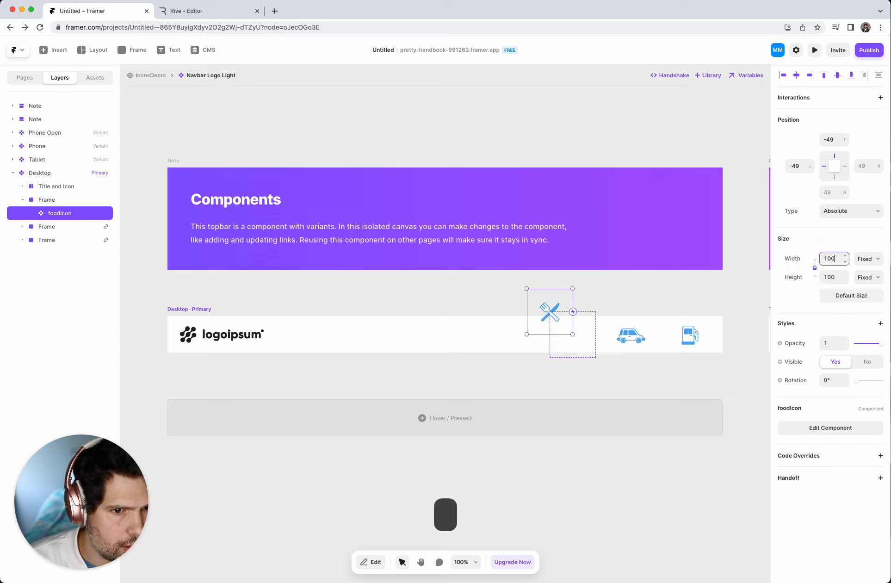
- Pin the foodIcon to all four sides of its frame and set every offset to 0
left_click(830, 170)
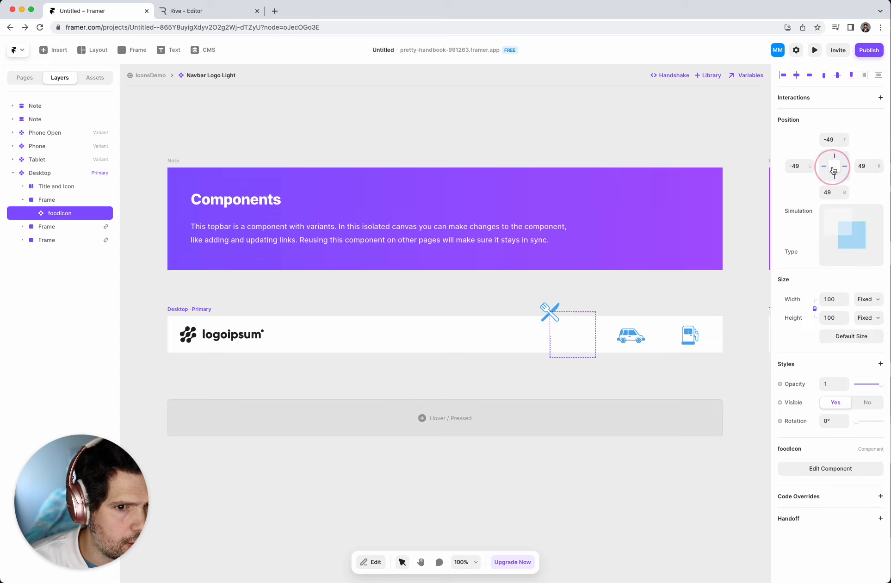
left_click(802, 166)
key("Return")
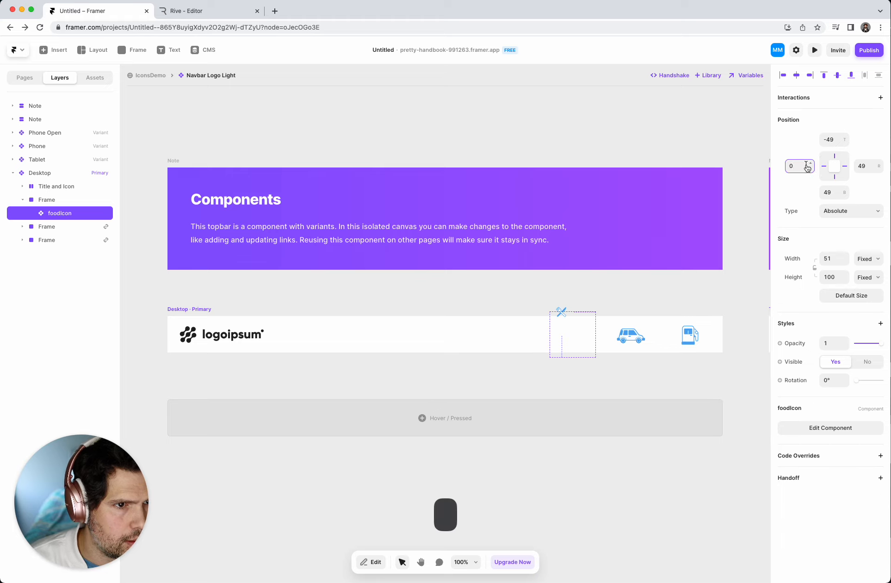
left_click(830, 141)
key("Right")
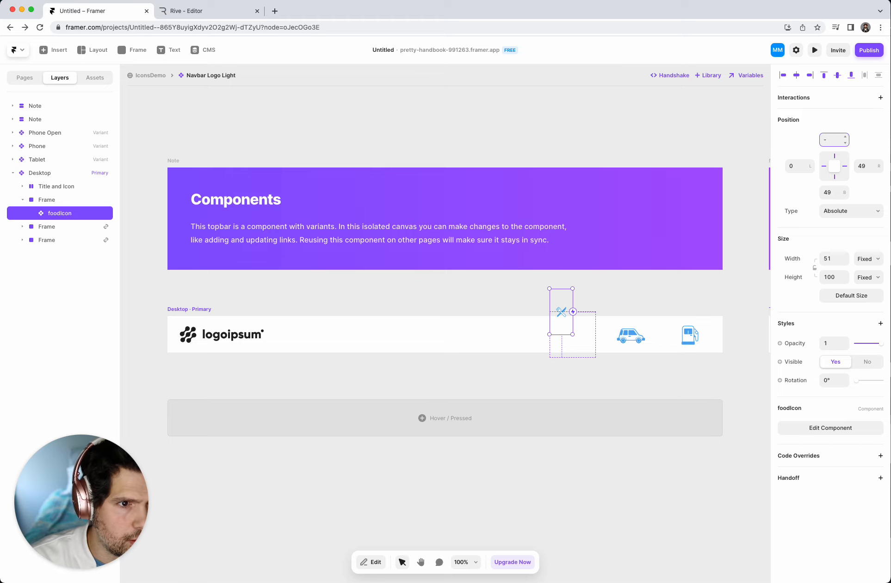
key("BackSpace")
type("0")
left_click(868, 166)
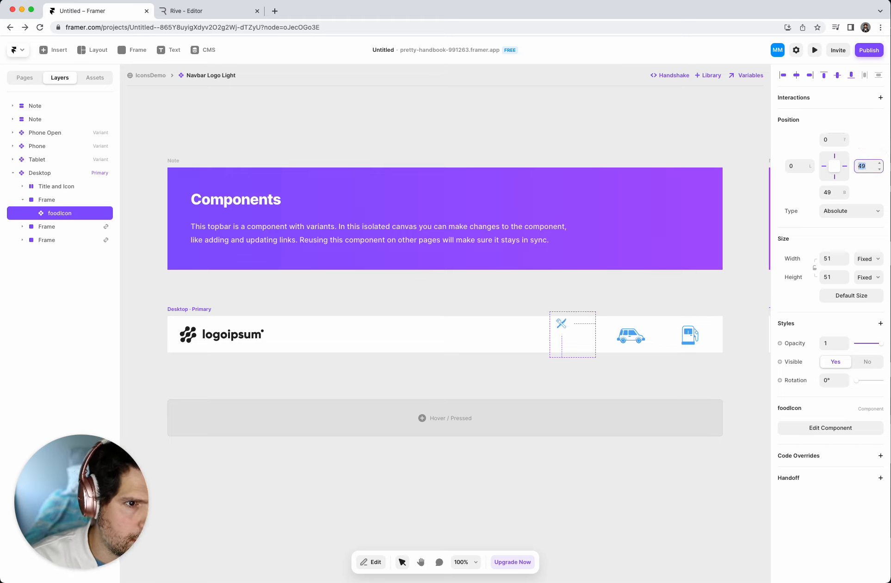
type("0")
left_click(830, 192)
type("0")
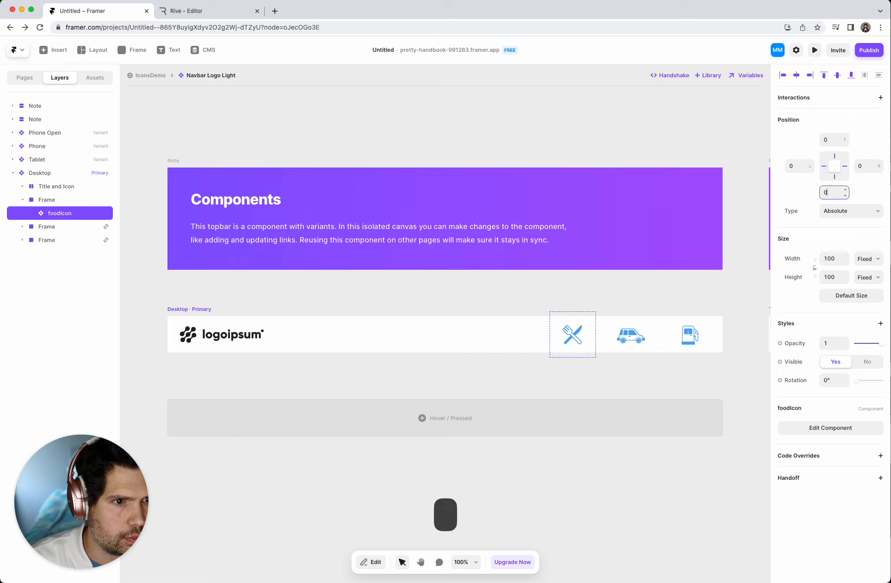
- Preview the Desktop navbar variant to check the food icon's hover animation, and return to the canvas
left_click(714, 324)
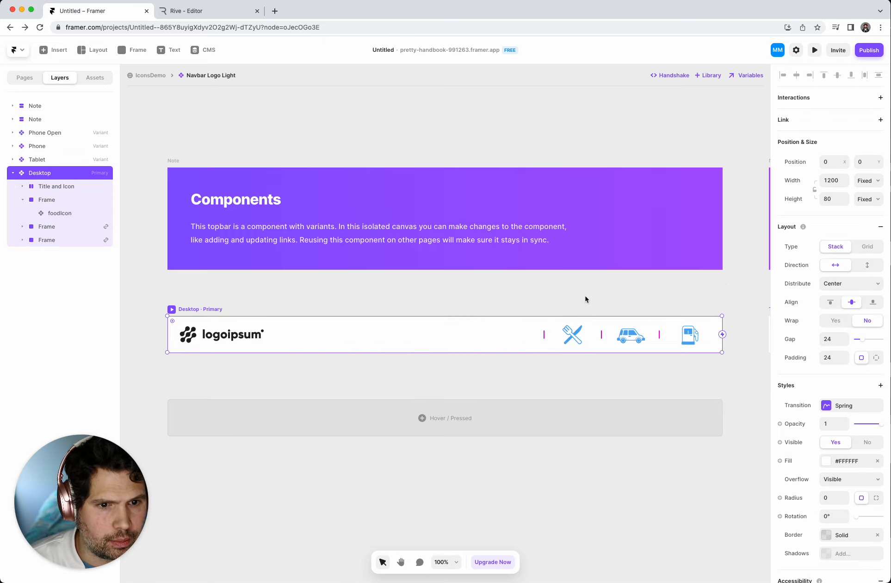
left_click(814, 50)
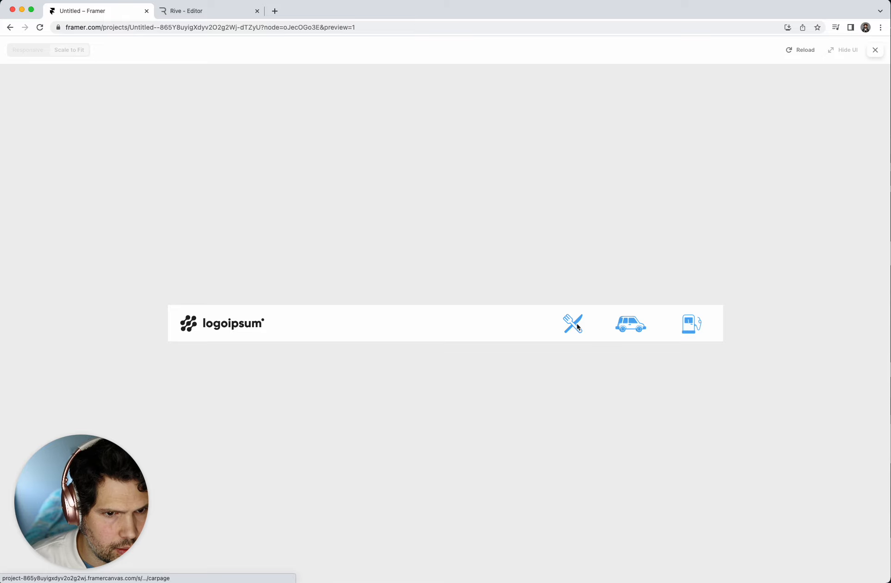
left_click(875, 49)
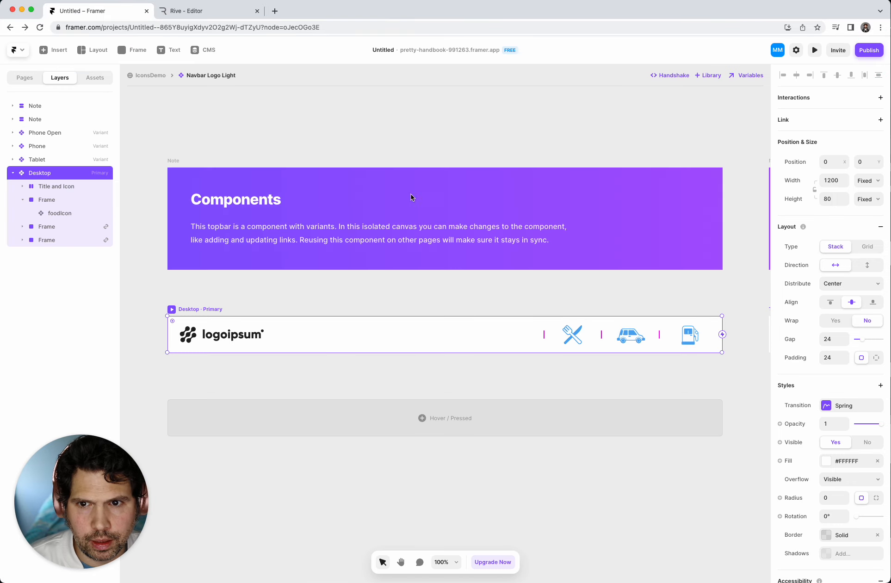
left_click(63, 204)
left_click(22, 200)
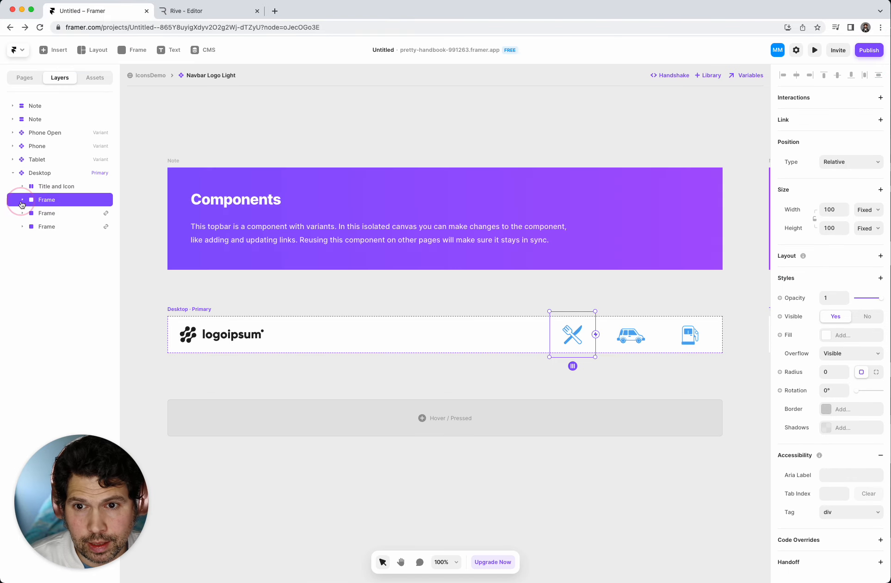
left_click(526, 383)
double_click(567, 318)
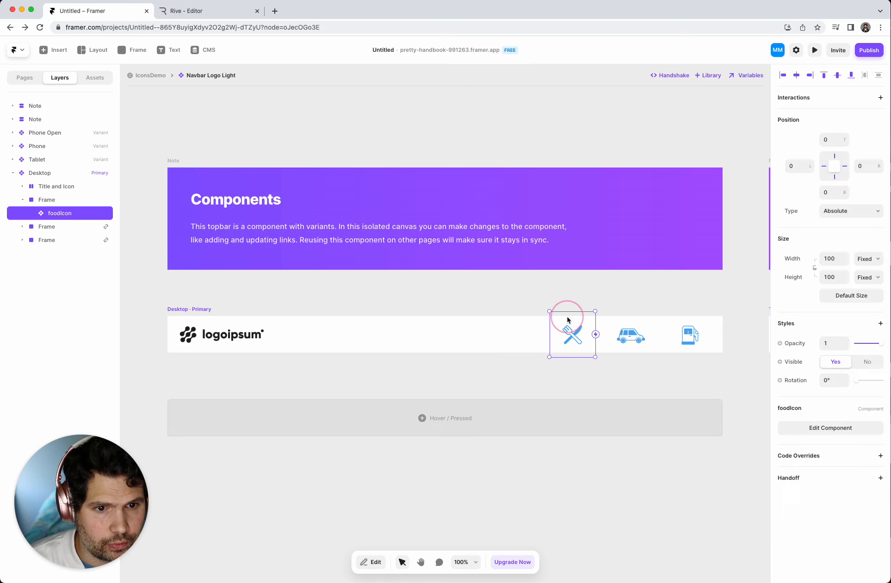
left_click(26, 79)
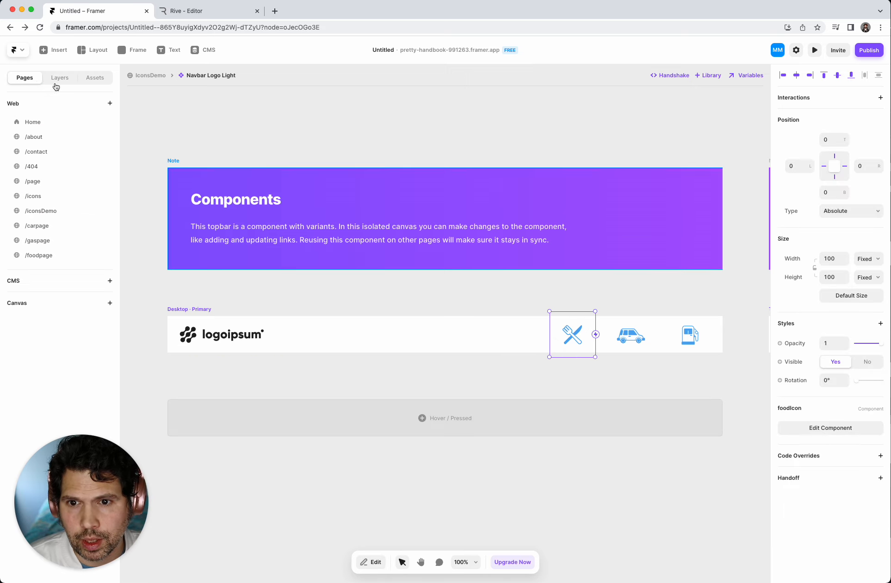
left_click(46, 260)
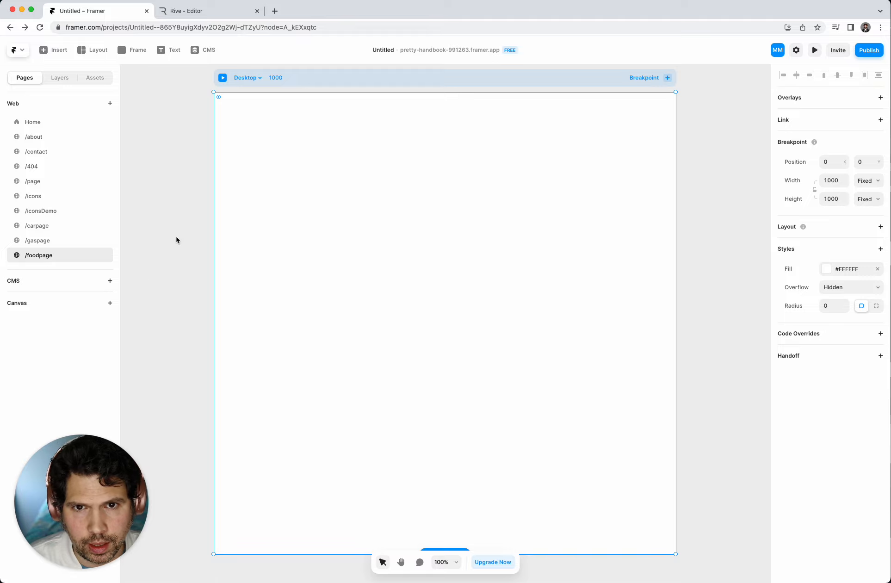
left_click(95, 78)
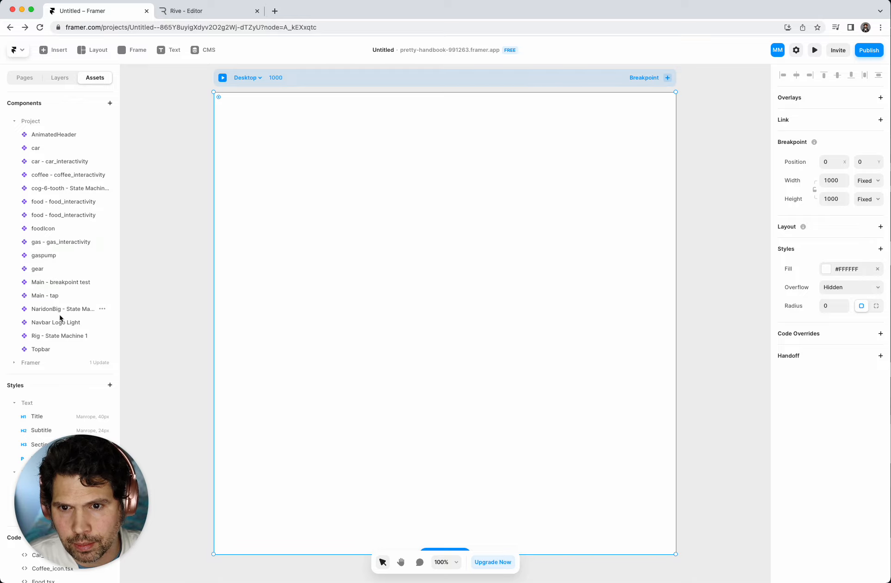
left_click_drag(59, 326, 385, 108)
left_click(388, 164)
left_click(372, 127)
key("BackSpace")
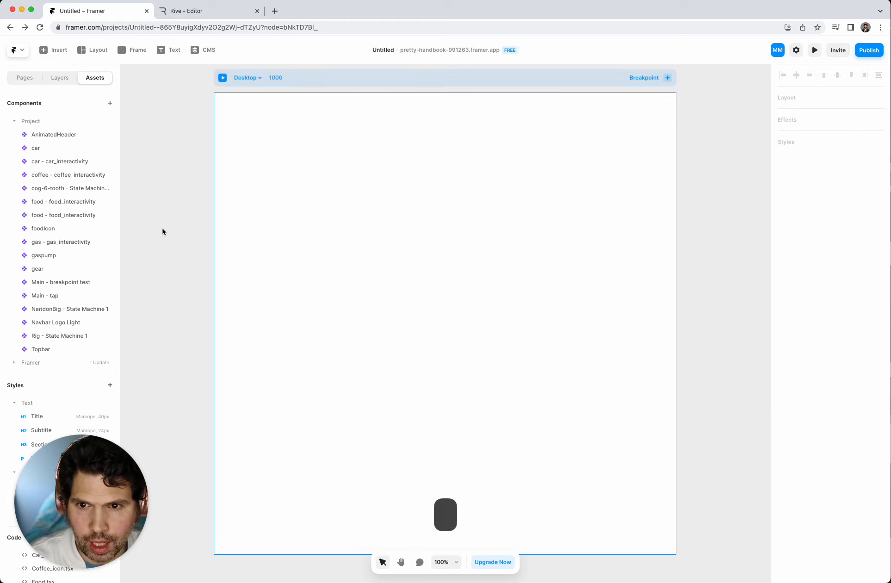
- Copy the navbar from /carpage to /foodpage and place it at the top of the Desktop layout
left_click(24, 78)
left_click(46, 226)
left_click(345, 110)
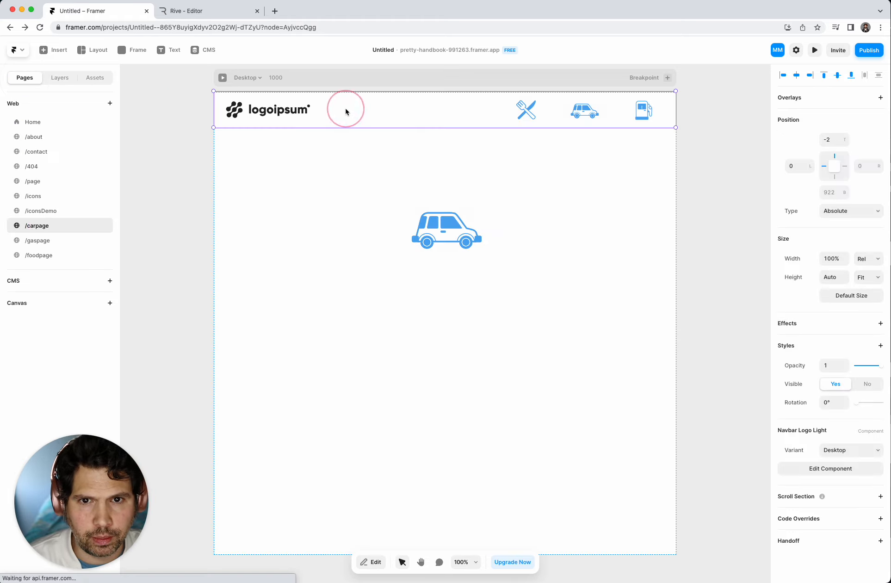
key("super+c")
left_click(59, 256)
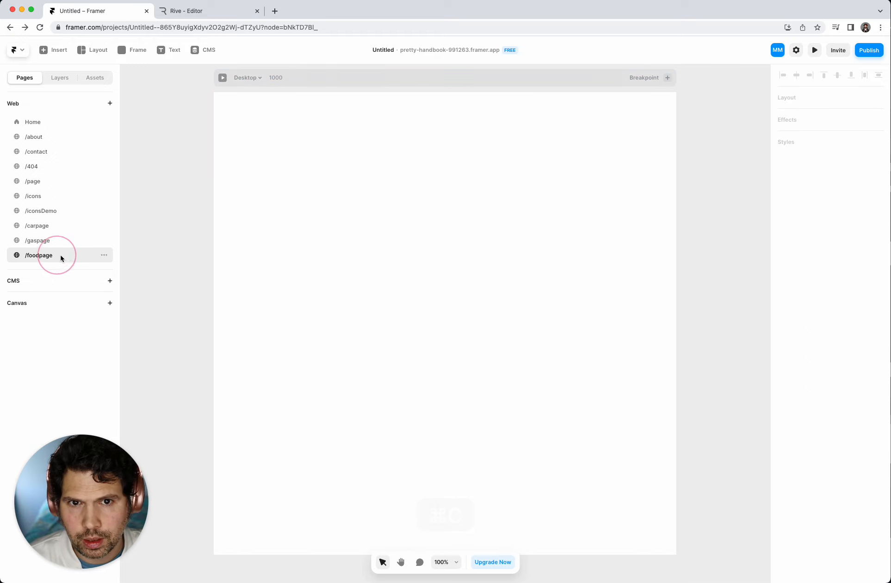
left_click(271, 259)
key("super+v")
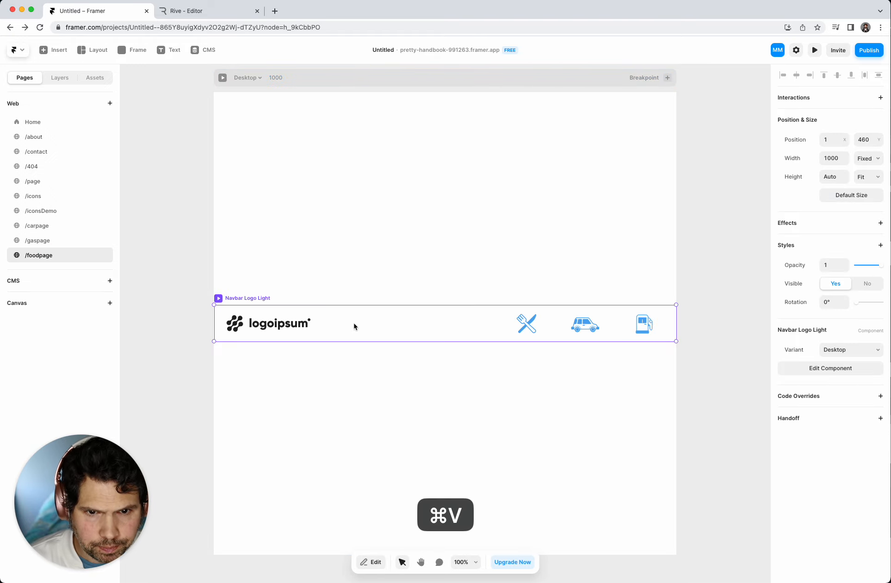
left_click_drag(354, 326, 353, 114)
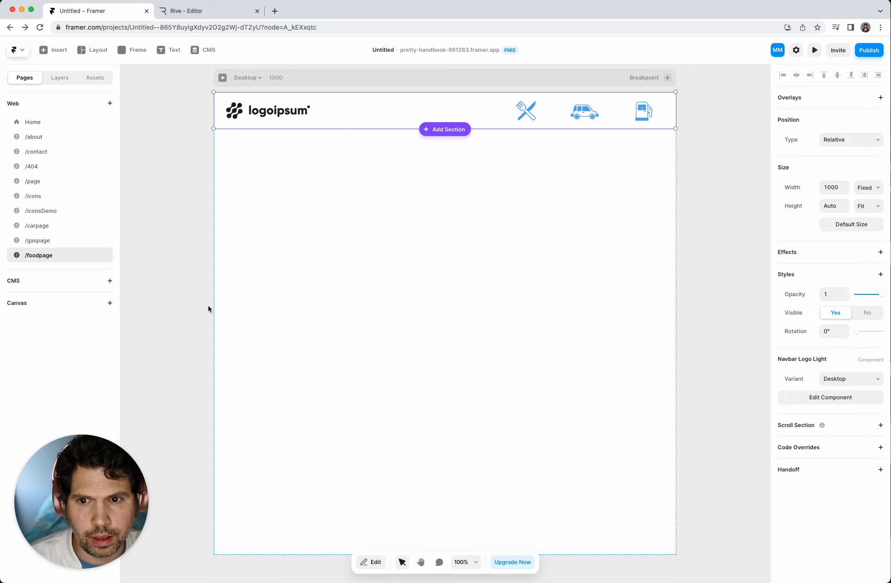
- Add the foodIcon component to the food page, centred horizontally with a gap below the navbar
left_click(95, 78)
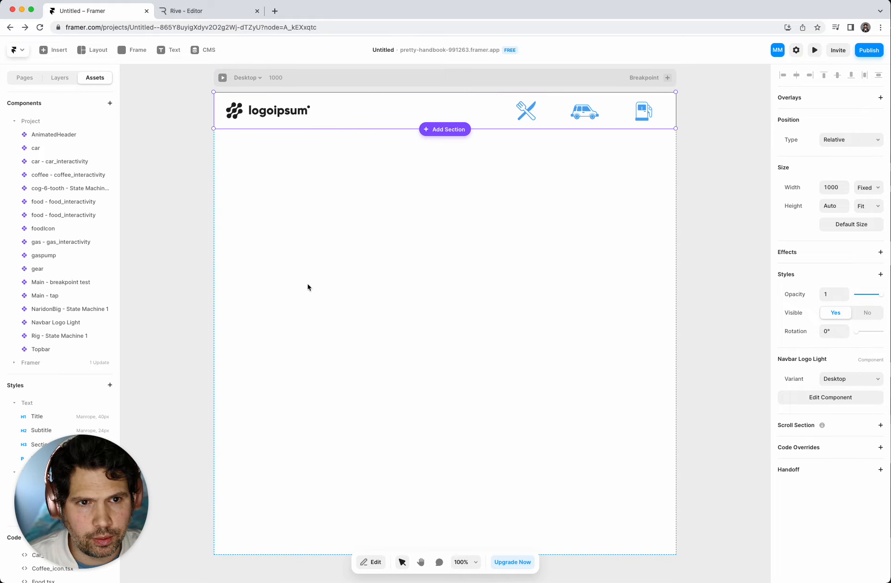
left_click_drag(51, 235, 461, 246)
left_click_drag(445, 179, 450, 249)
left_click(497, 258)
left_click(465, 205)
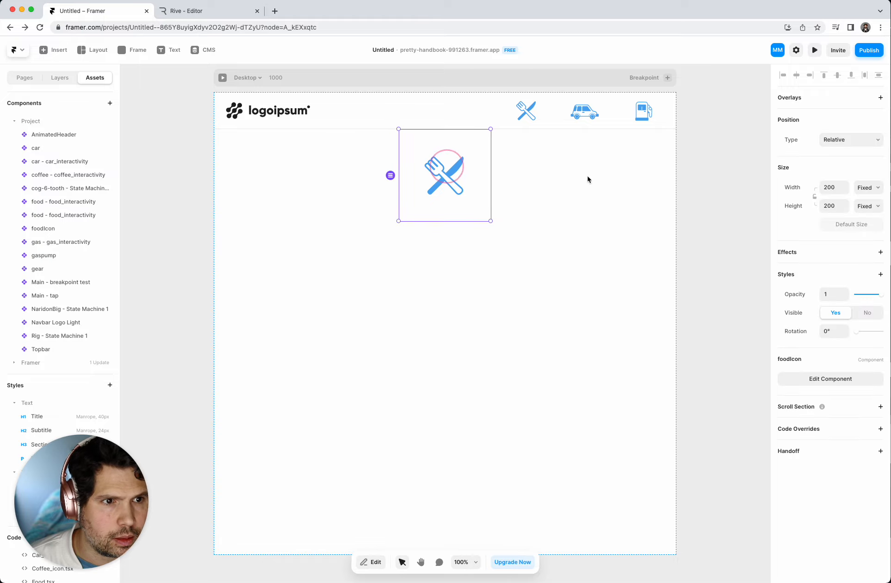
left_click(849, 141)
left_click(837, 130)
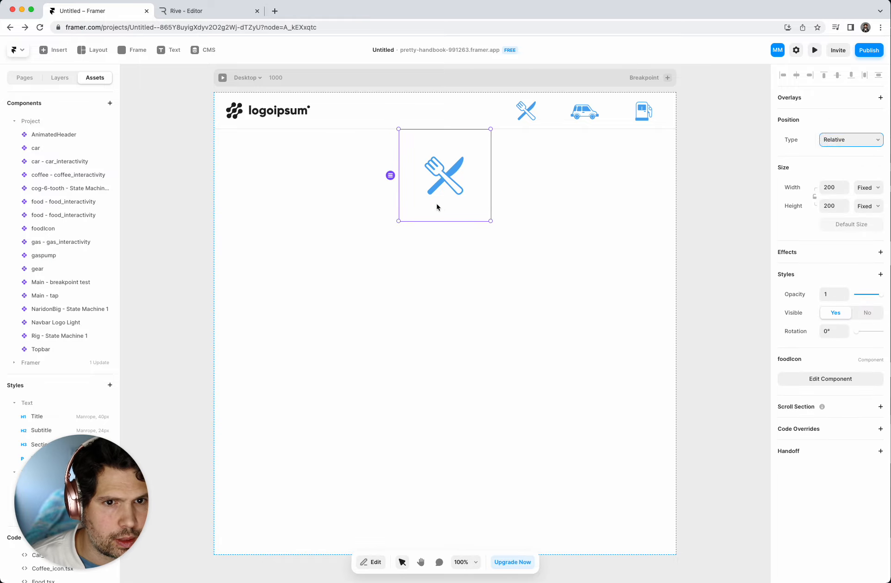
left_click_drag(438, 205, 456, 235)
left_click(515, 269)
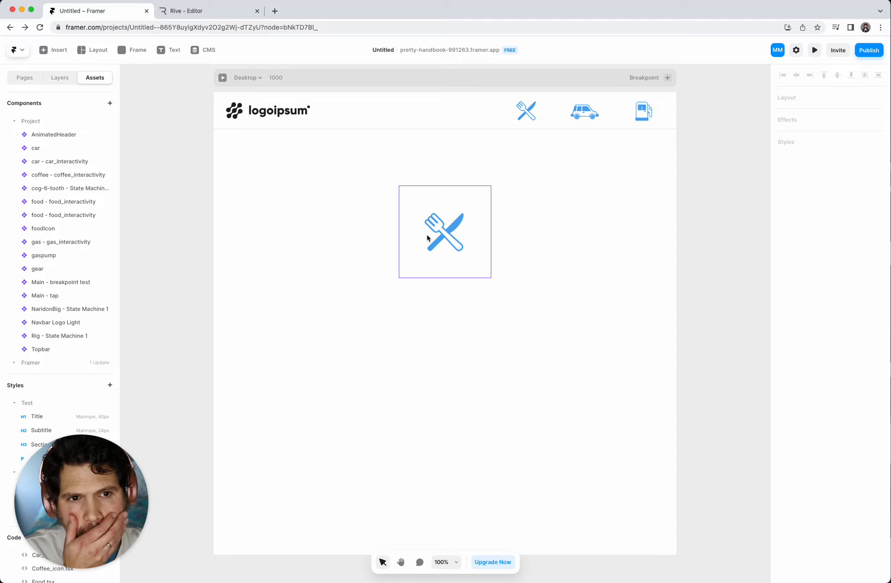
- In the Navbar Logo Light component, link the Desktop variant's foodIcon frame to /foodpage and return to the food page
left_click(419, 114)
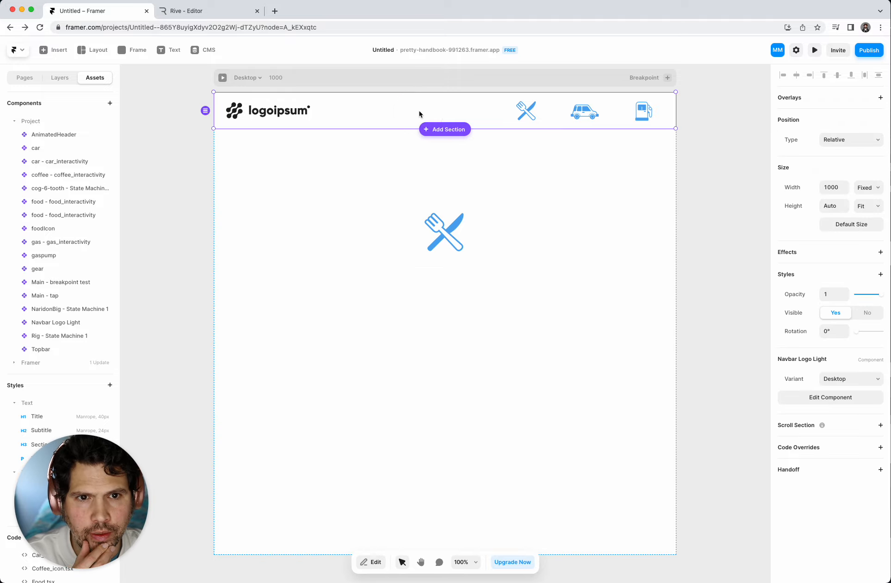
double_click(419, 111)
left_click(568, 328)
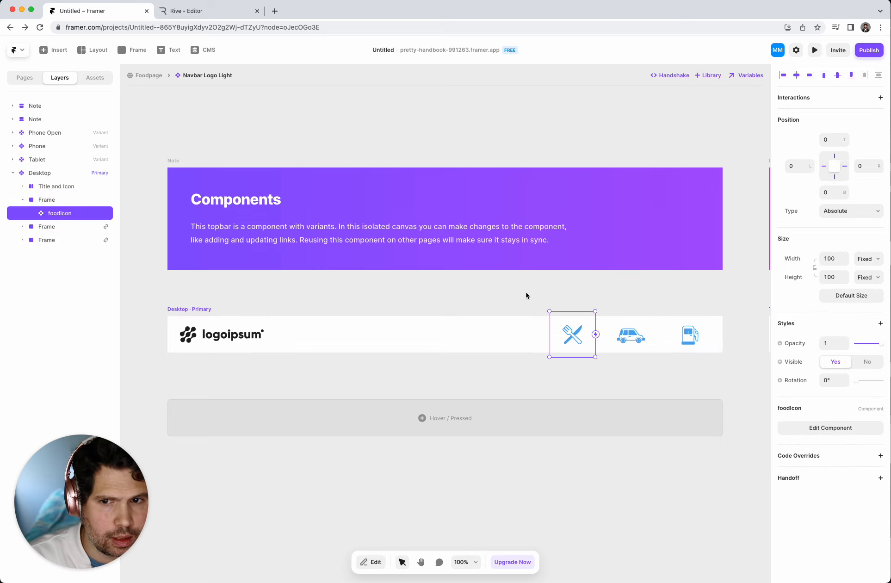
left_click(61, 200)
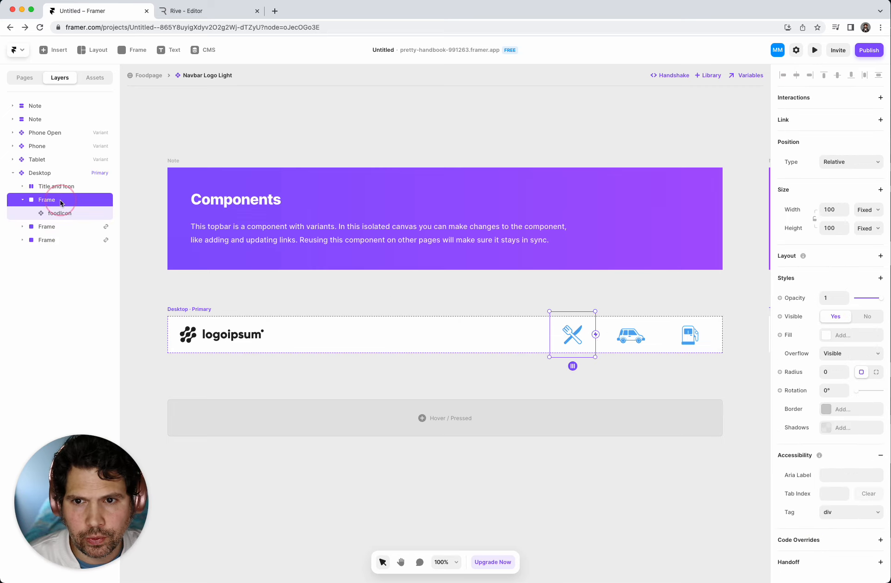
left_click(880, 119)
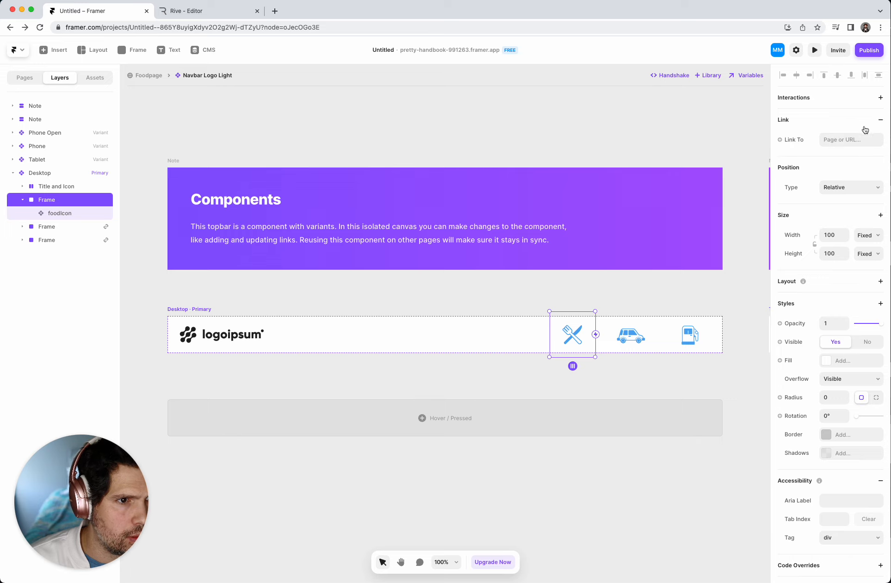
left_click(850, 139)
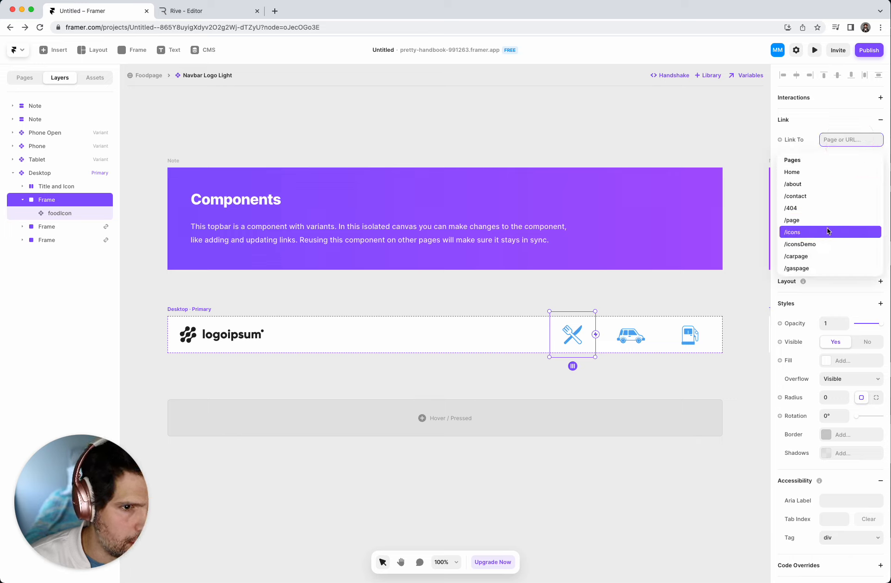
scroll(799, 247, "down", 1)
left_click(807, 268)
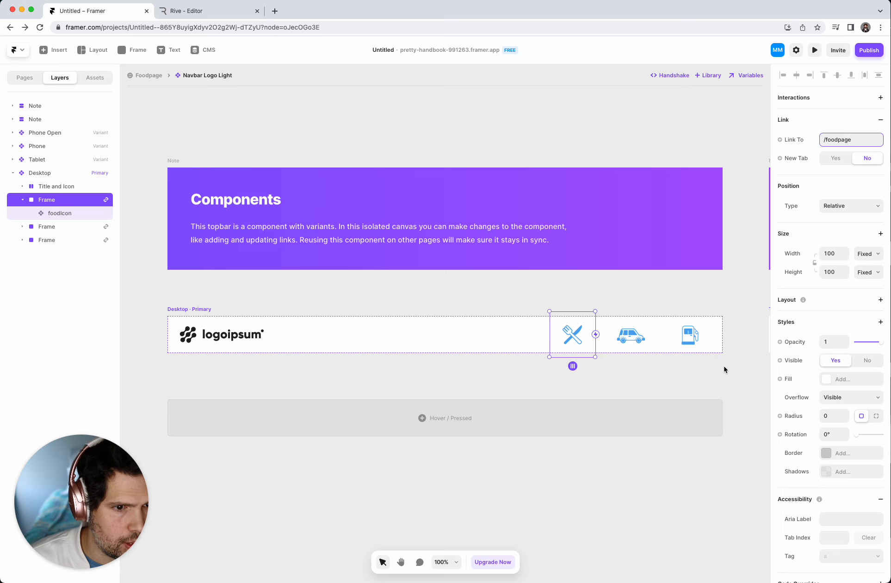
left_click(648, 126)
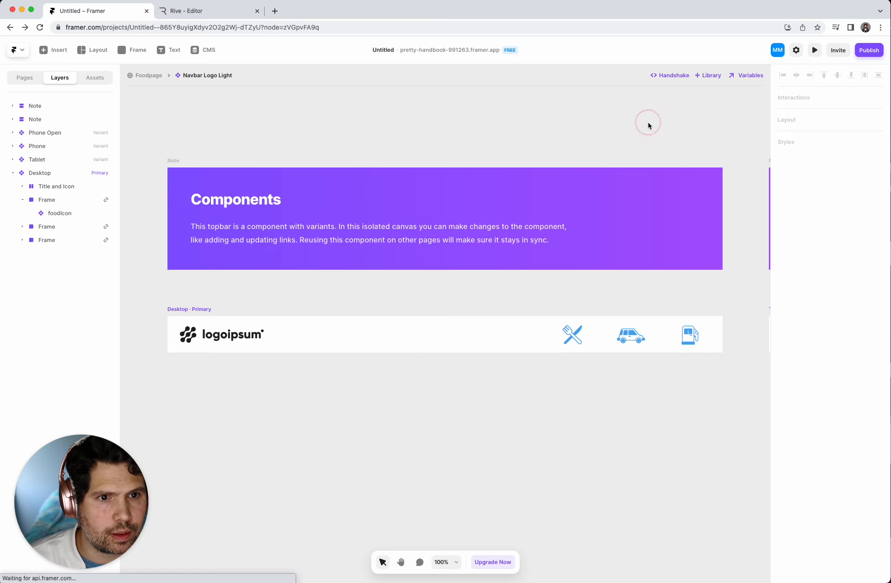
left_click(149, 74)
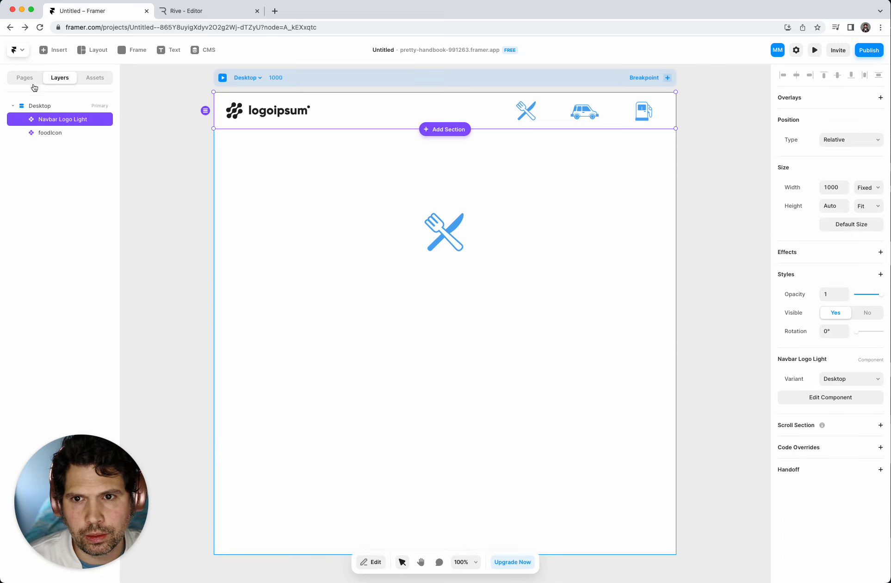
- Preview the /iconsDemo page and test the navbar's food, car and gas icon links by switching repeatedly between their pages
left_click(30, 81)
left_click(35, 212)
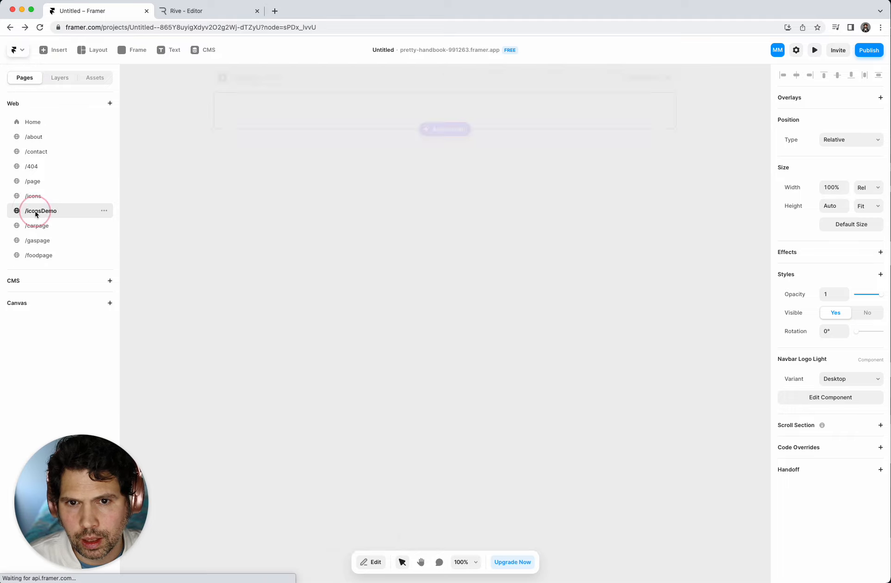
left_click(702, 202)
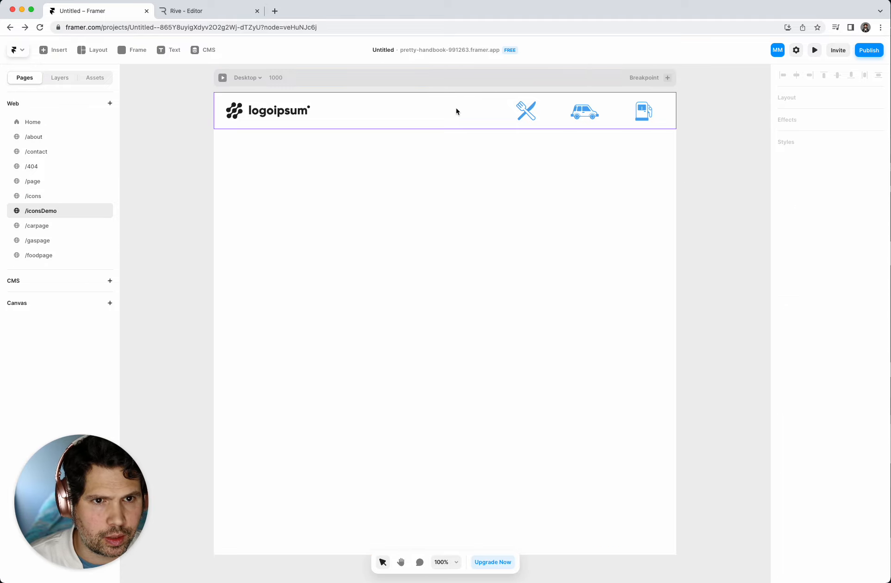
left_click(813, 51)
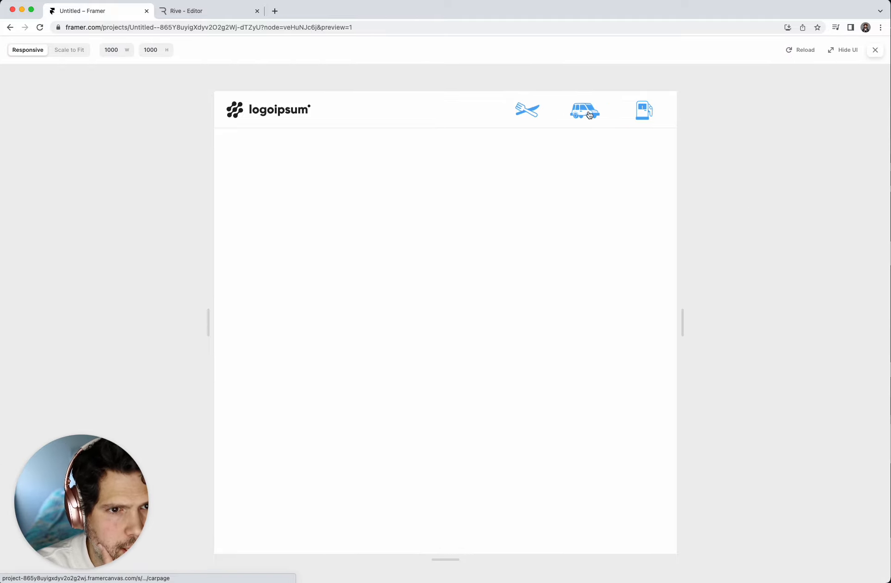
left_click(530, 115)
left_click(585, 111)
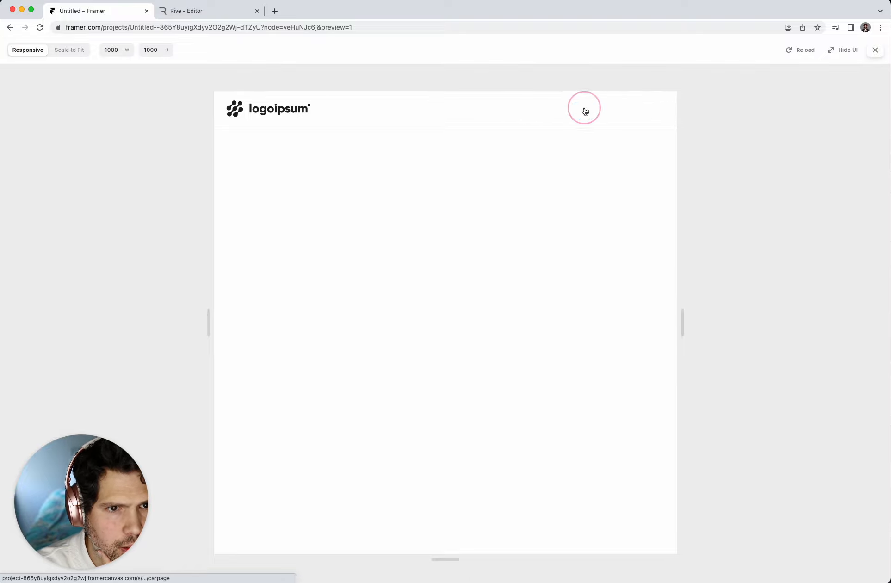
left_click(636, 113)
left_click(586, 115)
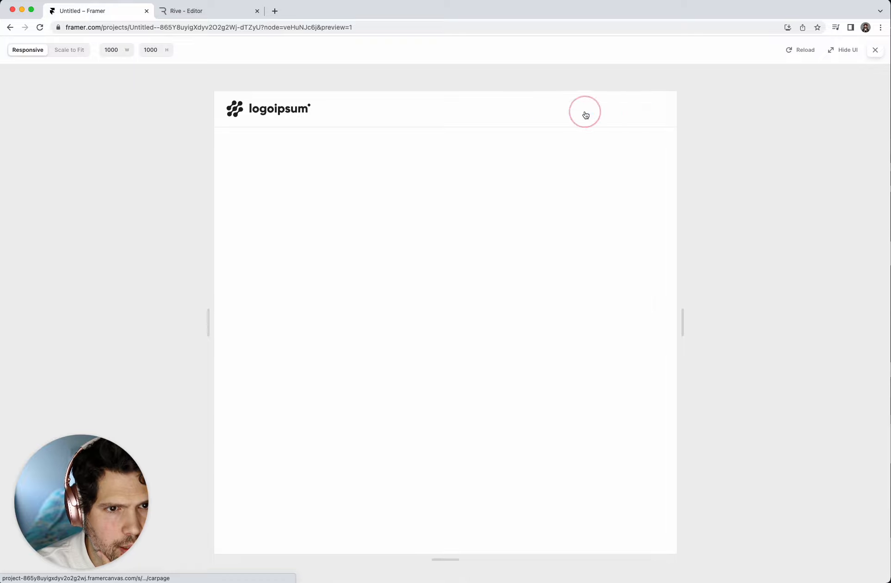
left_click(528, 113)
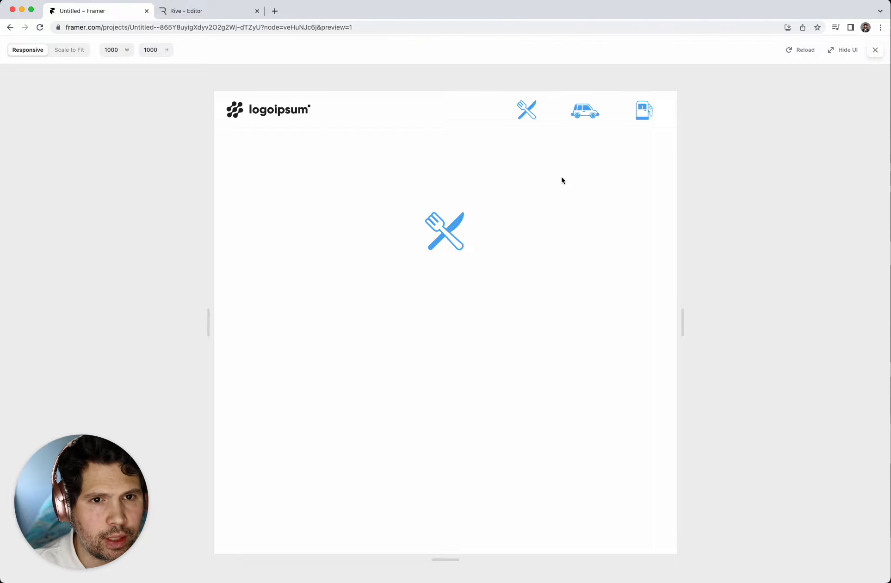
left_click(586, 113)
left_click(643, 110)
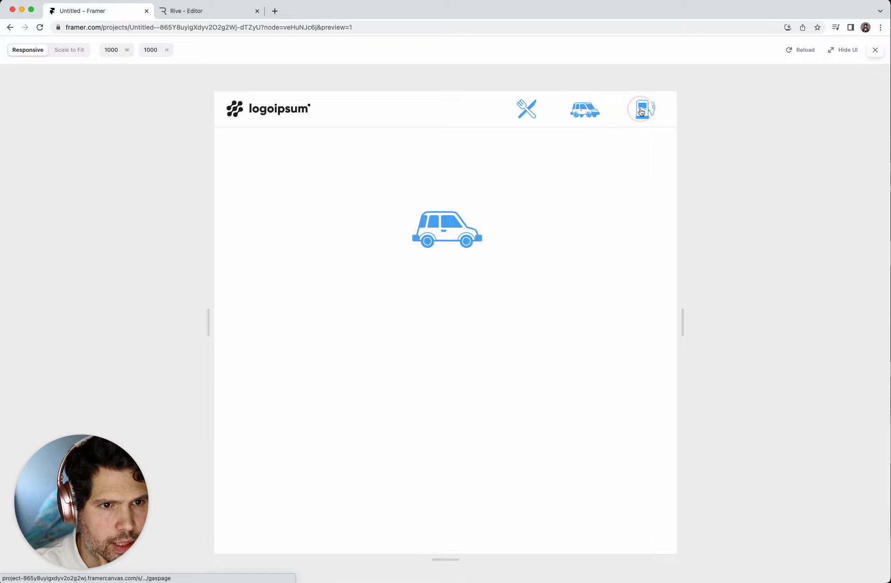
left_click(585, 111)
left_click(526, 117)
left_click(585, 111)
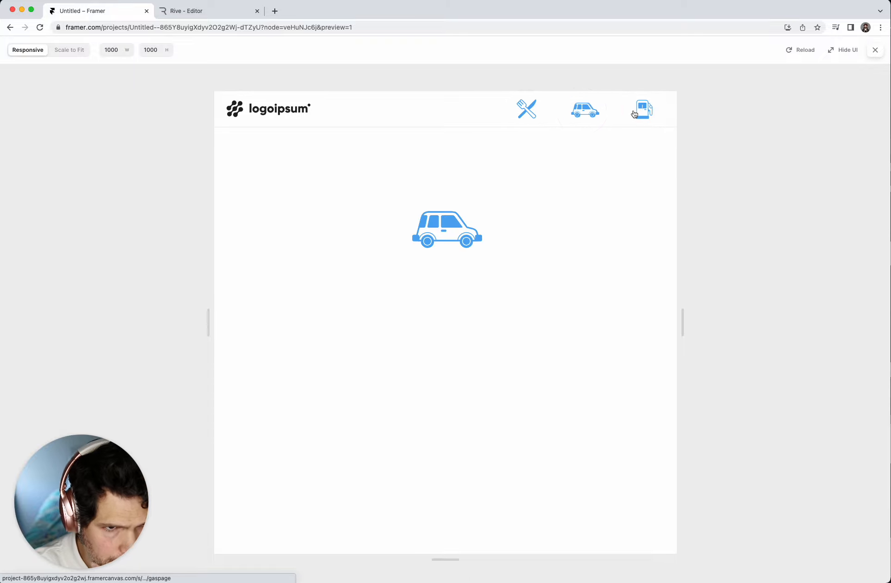
left_click(642, 111)
left_click(596, 114)
left_click(529, 111)
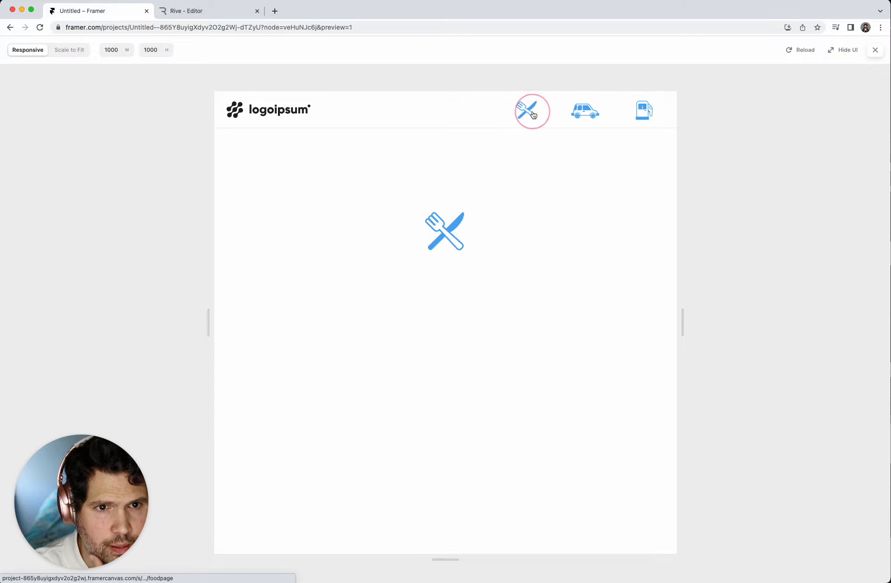
left_click(585, 111)
left_click(640, 115)
left_click(585, 112)
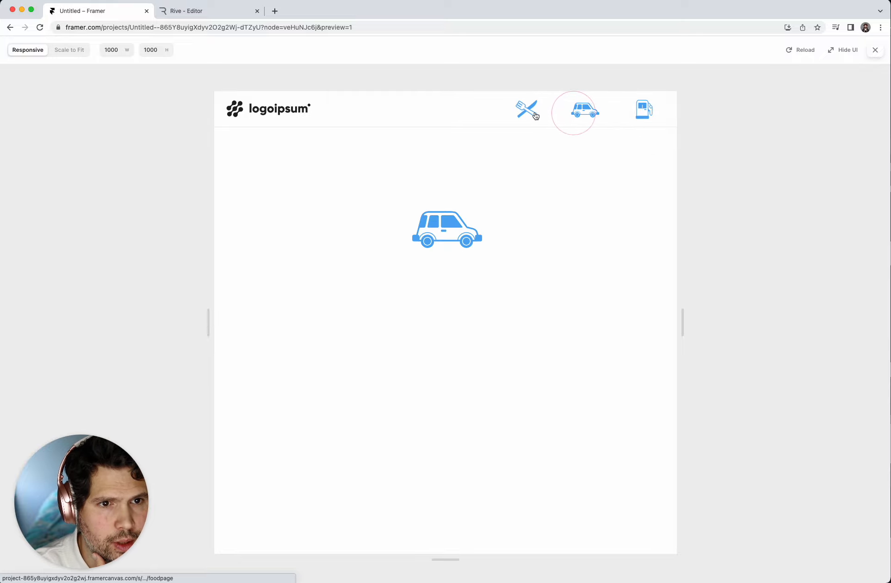
left_click(528, 114)
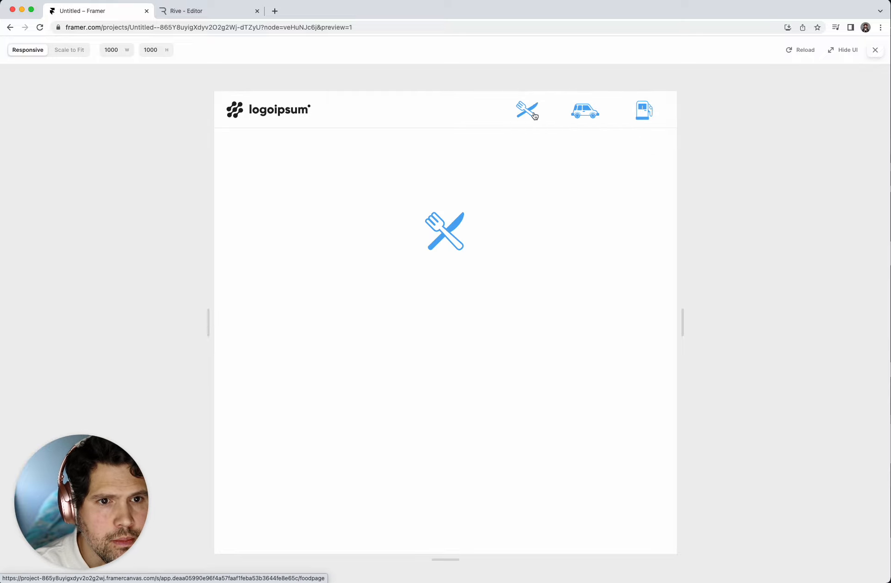
left_click(584, 113)
left_click(646, 112)
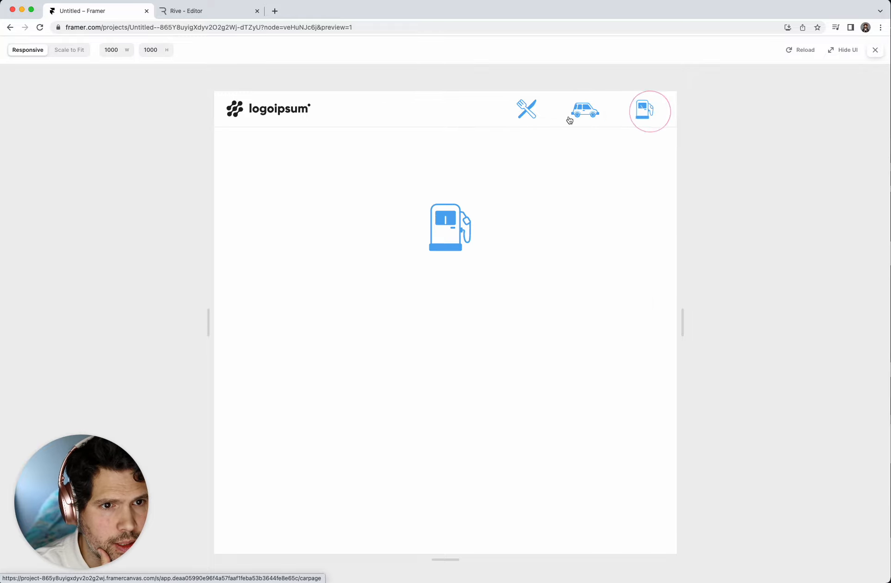
left_click(527, 111)
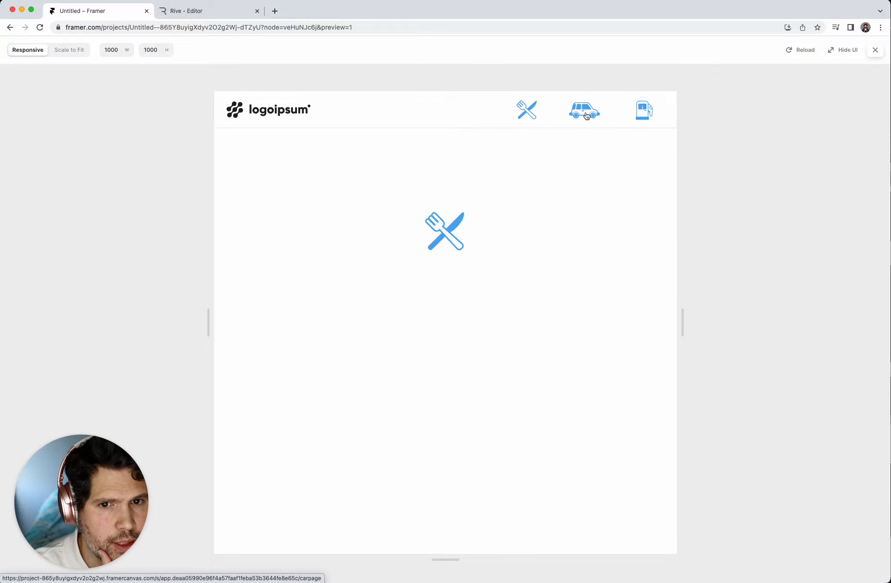